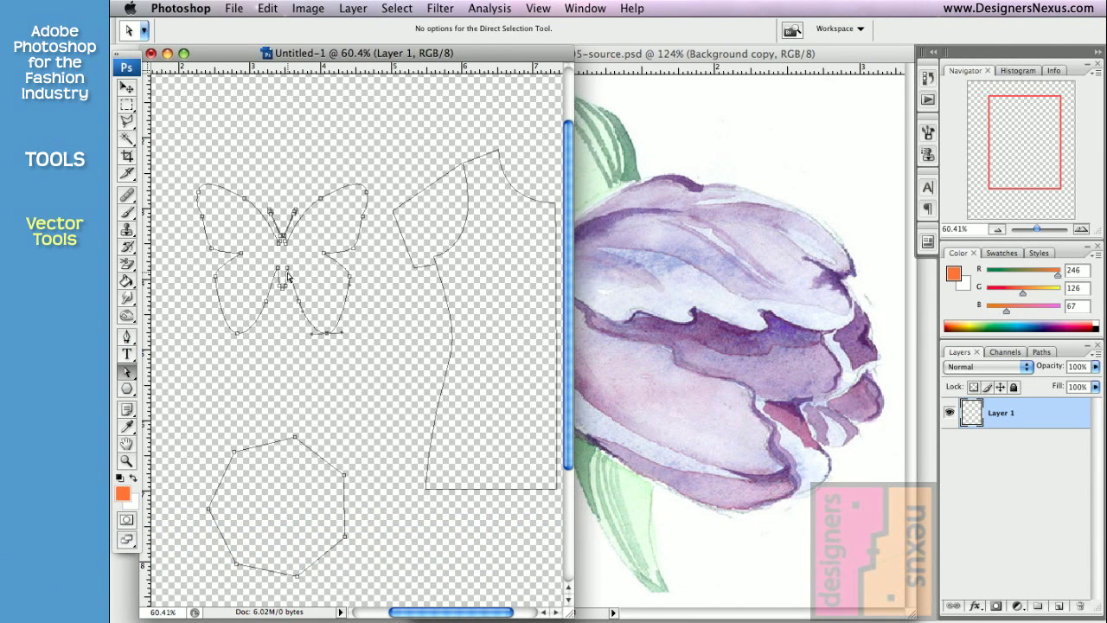
Select the shirt, polygon and butterfly paths with the Direct Selection Tool
{"action": "left_click", "coordinate": [654, 58]}
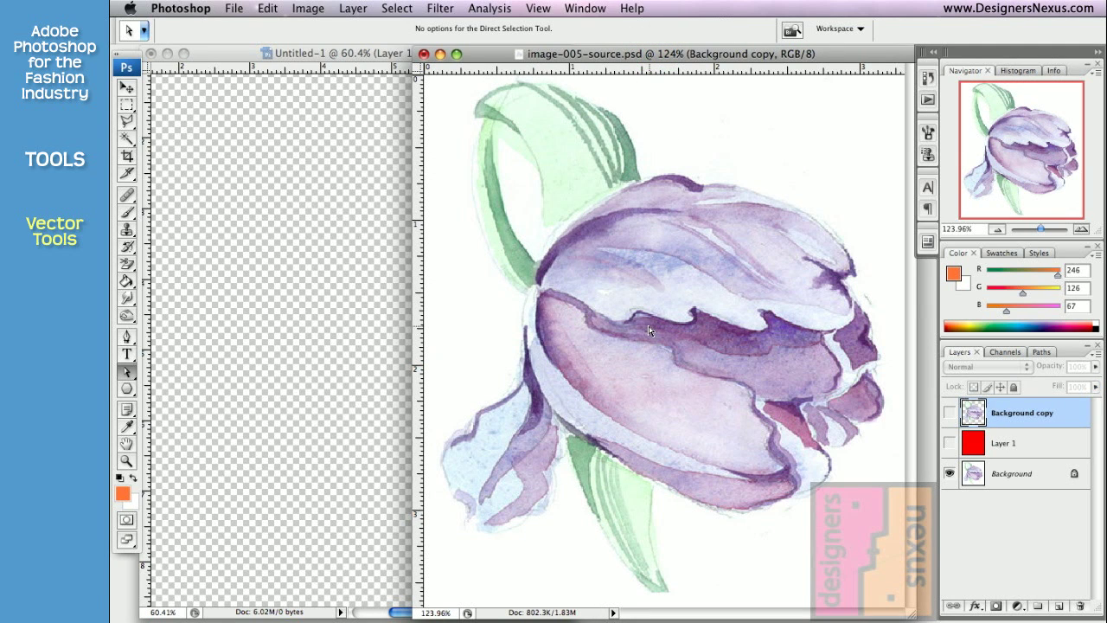
{"action": "left_click", "coordinate": [341, 57]}
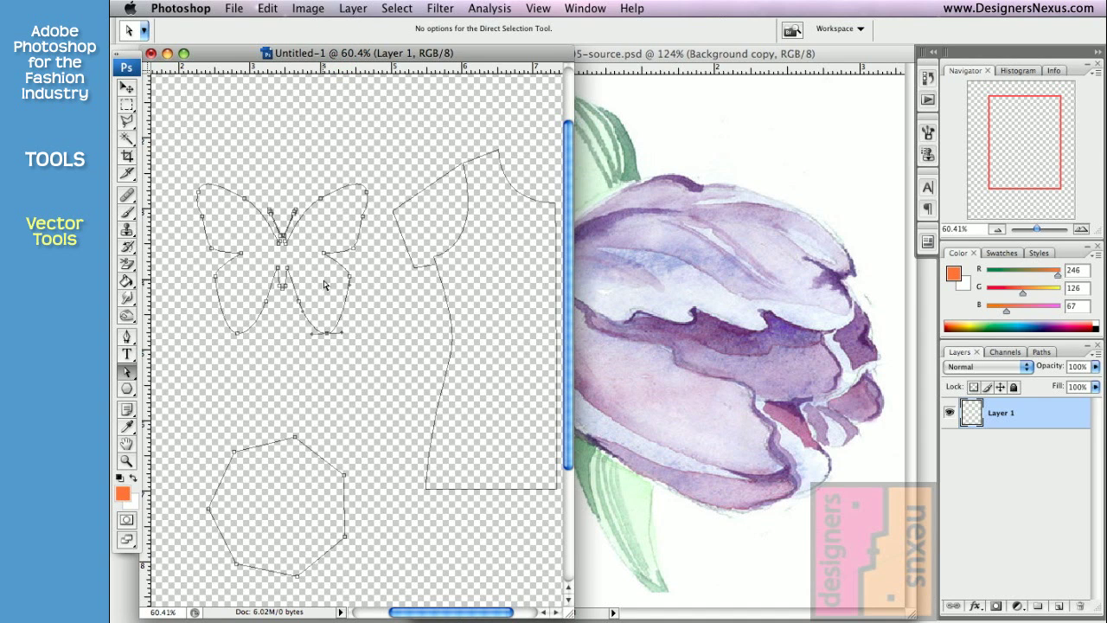
{"action": "left_click", "coordinate": [364, 185]}
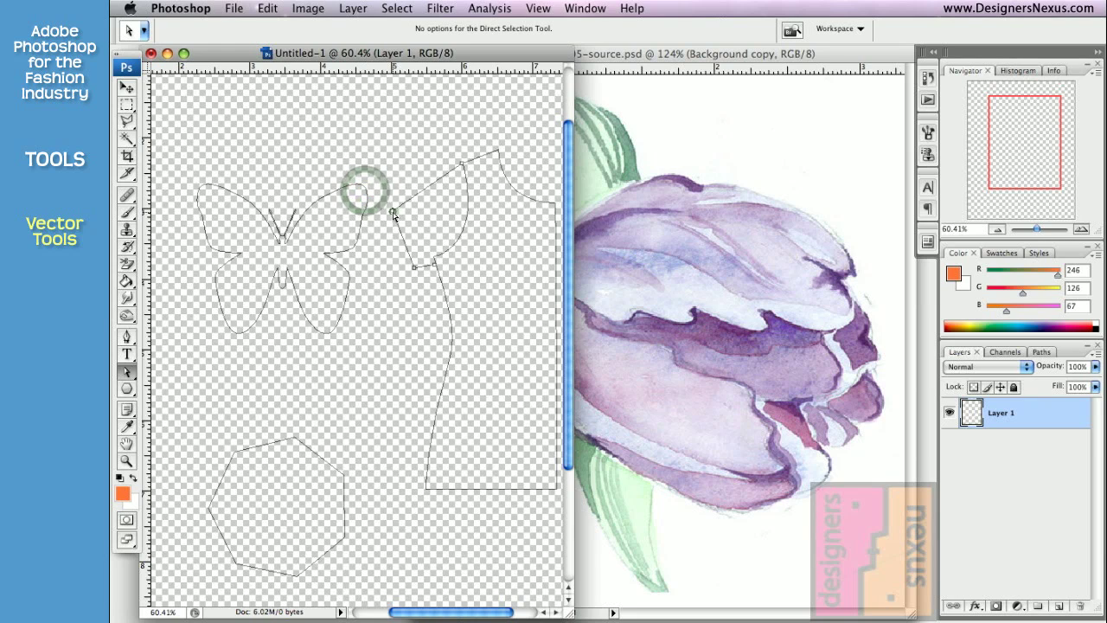
{"action": "left_click", "coordinate": [392, 211]}
{"action": "left_click", "coordinate": [292, 436]}
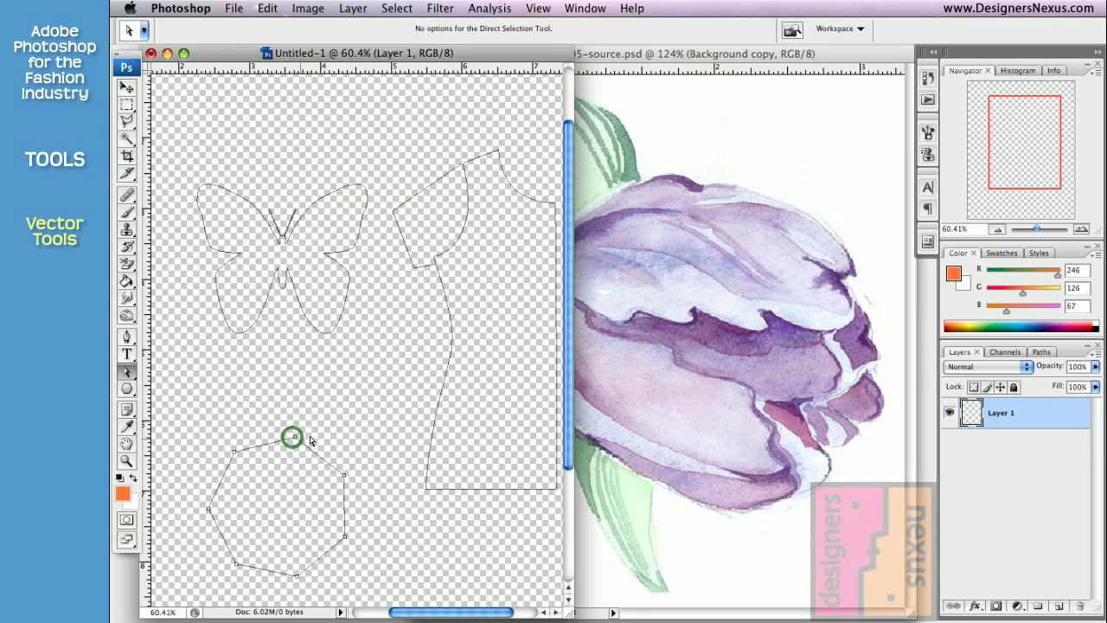
{"action": "left_click", "coordinate": [401, 240]}
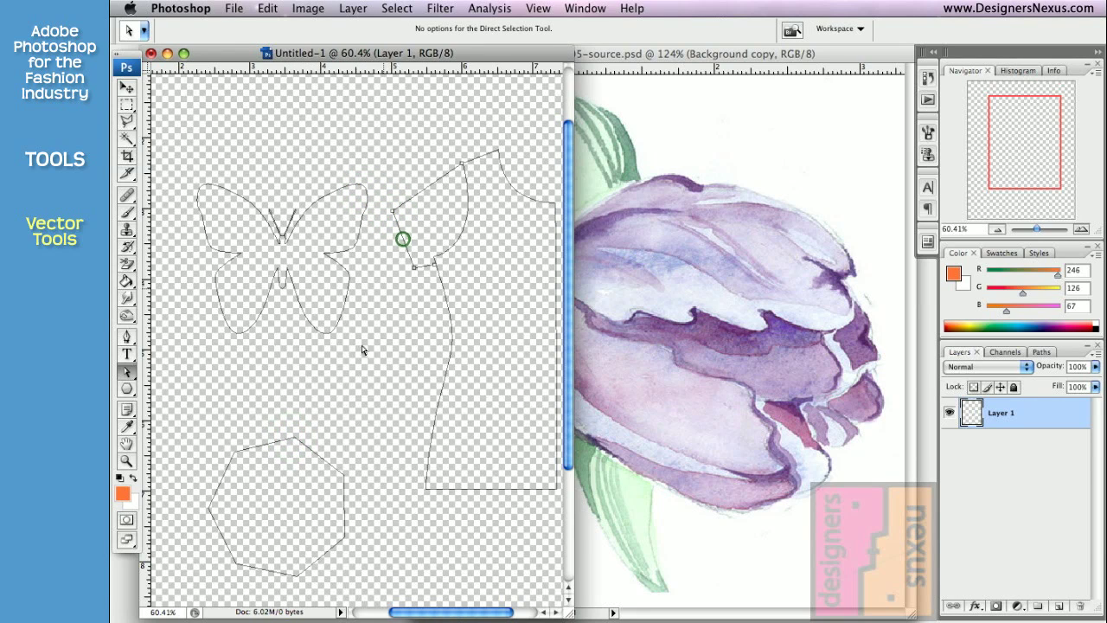
{"action": "left_click", "coordinate": [322, 464]}
{"action": "left_click_drag", "start_coordinate": [449, 341], "coordinate": [449, 359]}
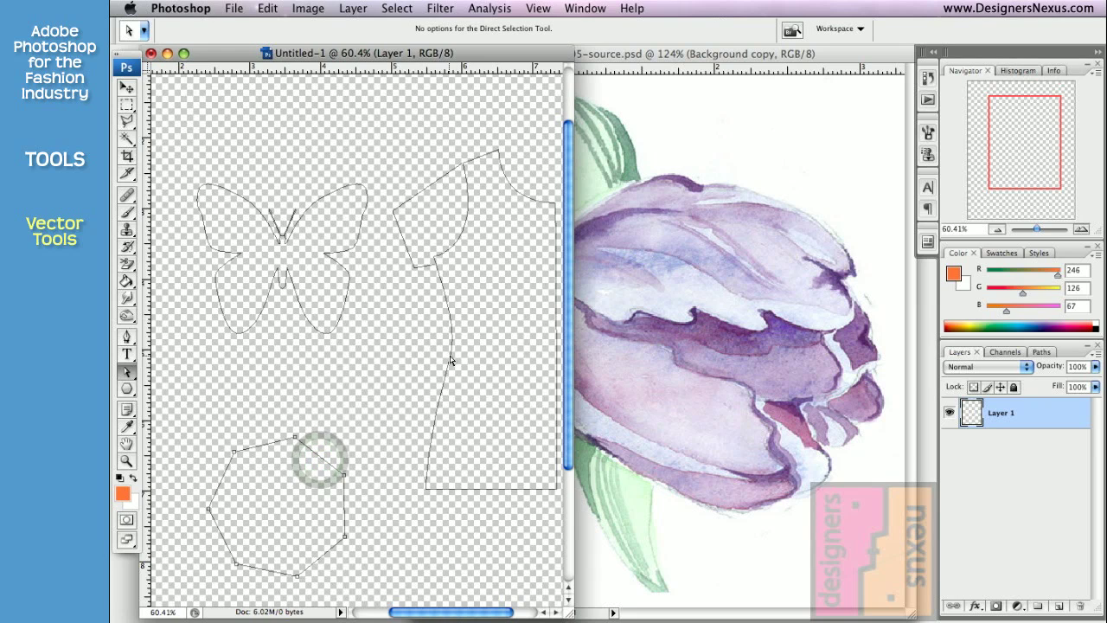
{"action": "left_click", "coordinate": [327, 335]}
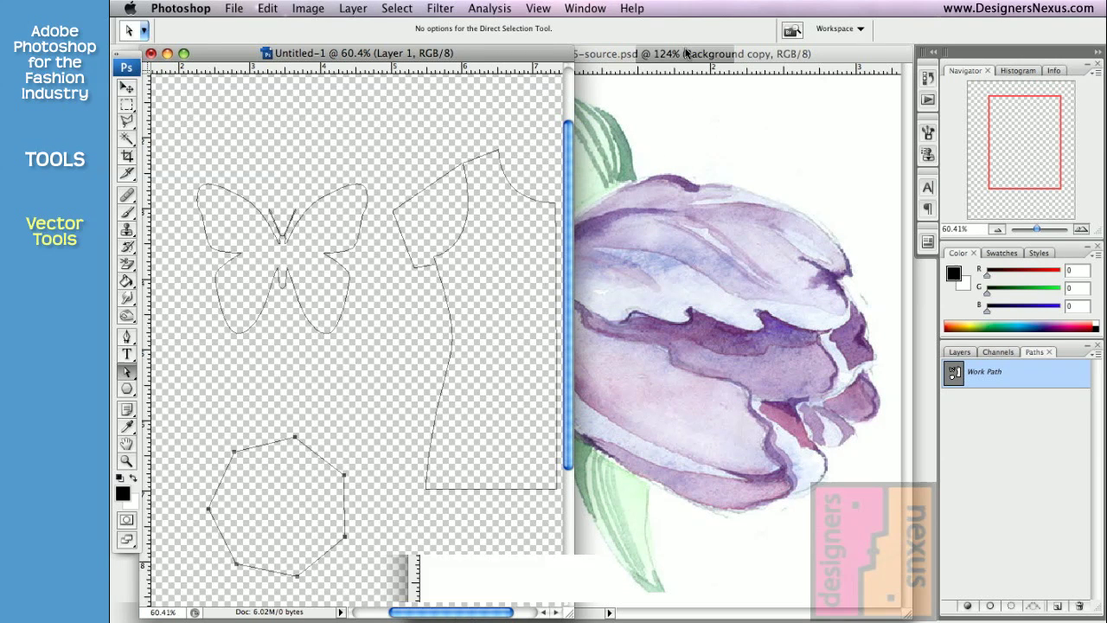
Magnify the tulip image to about 1490% with the Navigator, then return to Untitled-1
{"action": "left_click", "coordinate": [685, 53]}
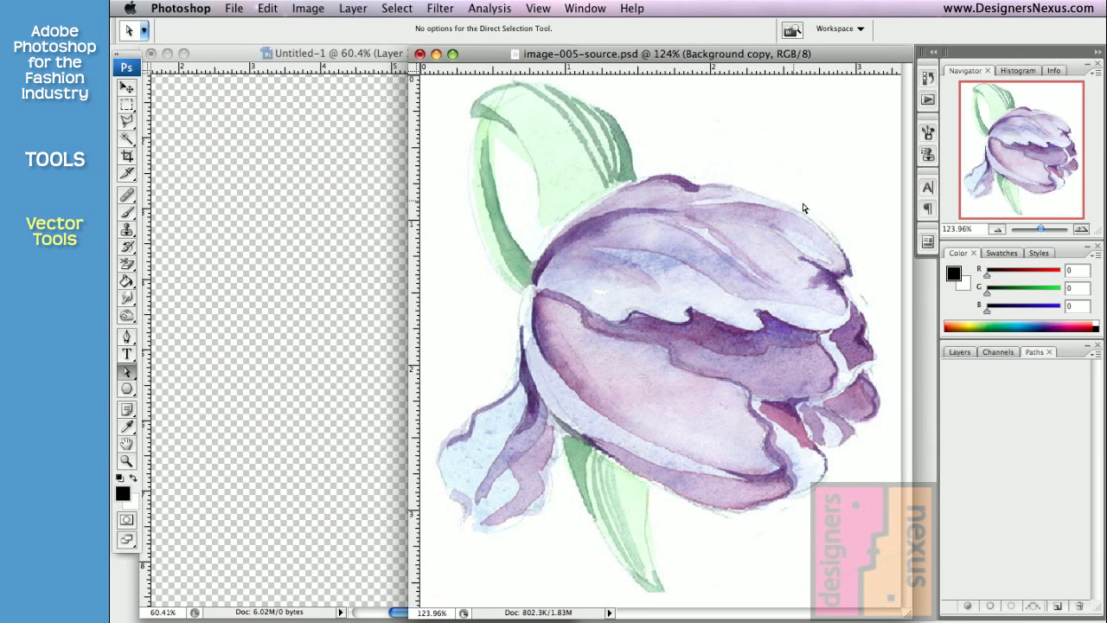
{"action": "left_click_drag", "start_coordinate": [1042, 232], "coordinate": [1061, 232]}
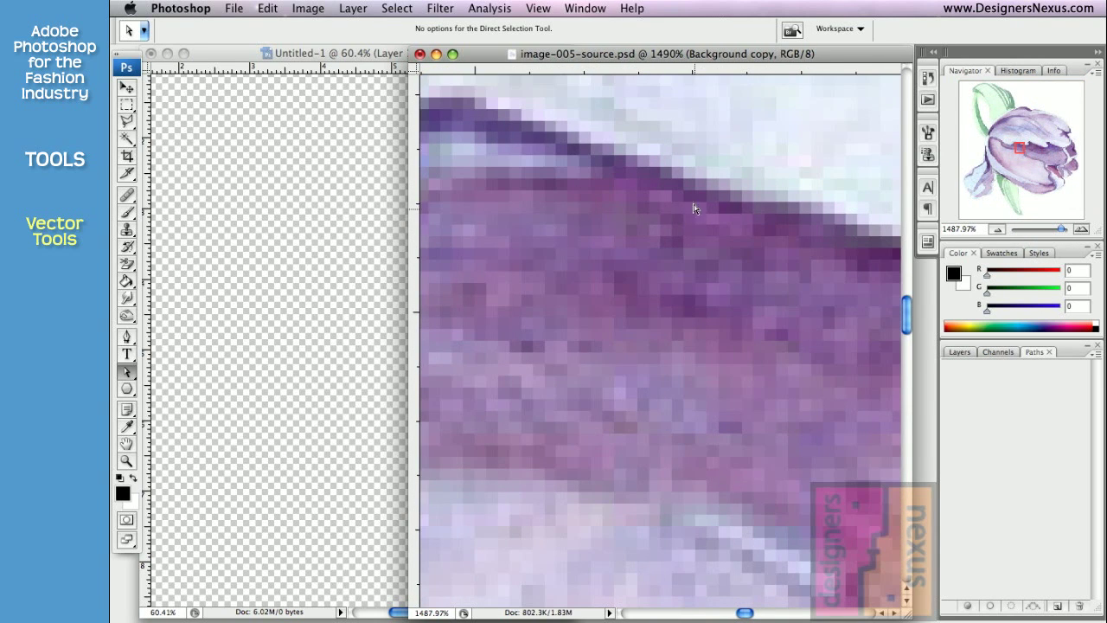
{"action": "left_click", "coordinate": [704, 197]}
{"action": "left_click", "coordinate": [382, 64]}
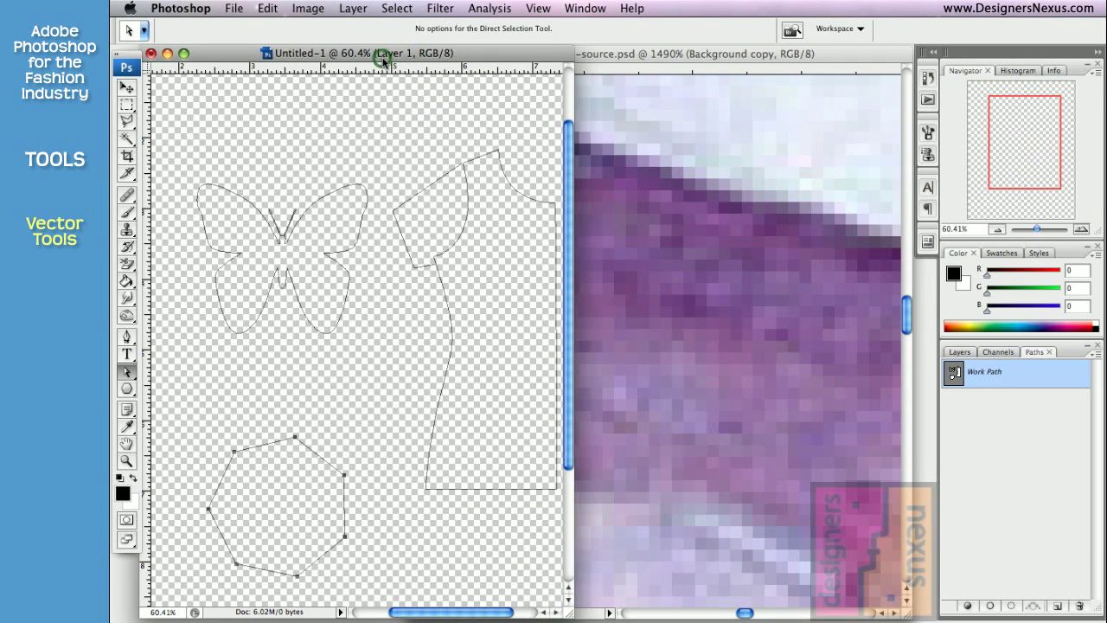
Stroke the butterfly, shirt sleeve and shirt body paths with thick black lines
{"action": "left_click", "coordinate": [358, 230]}
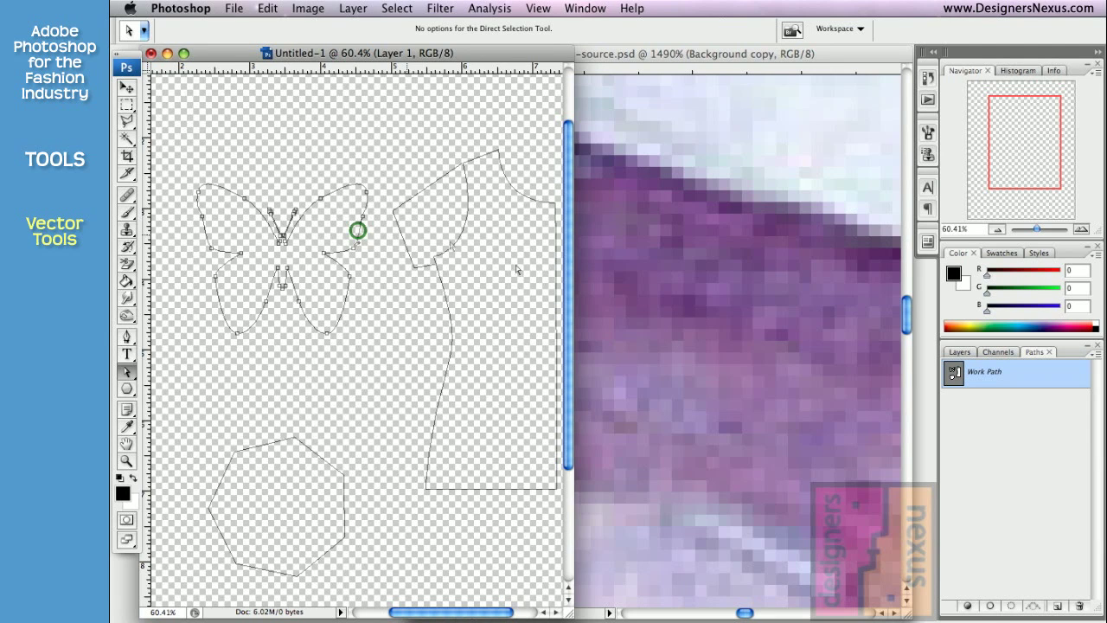
{"action": "left_click", "coordinate": [990, 605]}
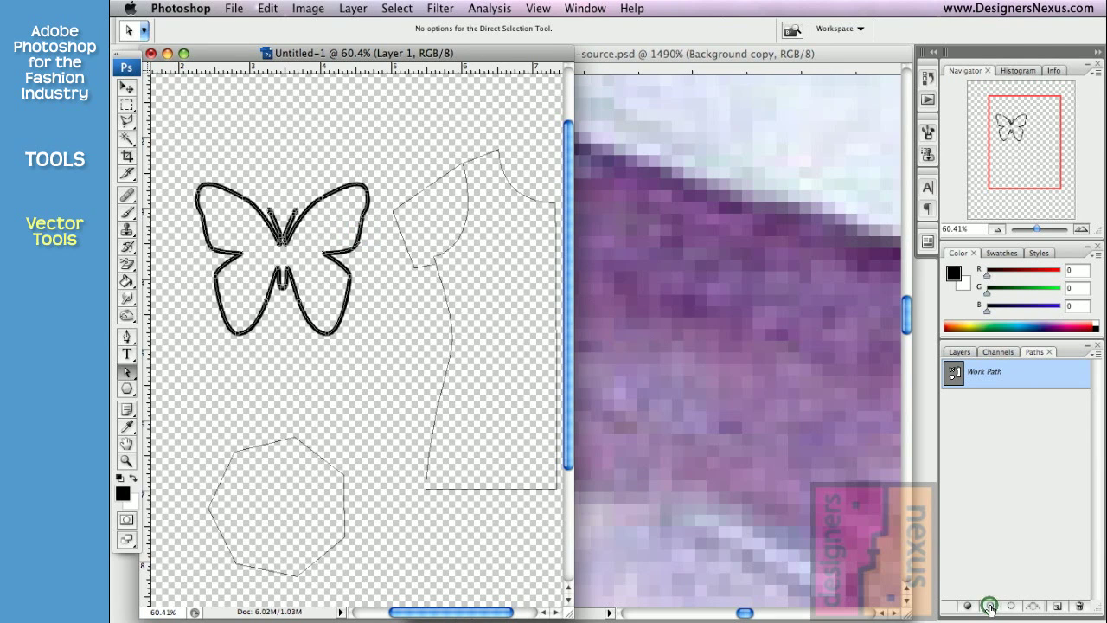
{"action": "left_click", "coordinate": [444, 173]}
{"action": "left_click", "coordinate": [990, 605]}
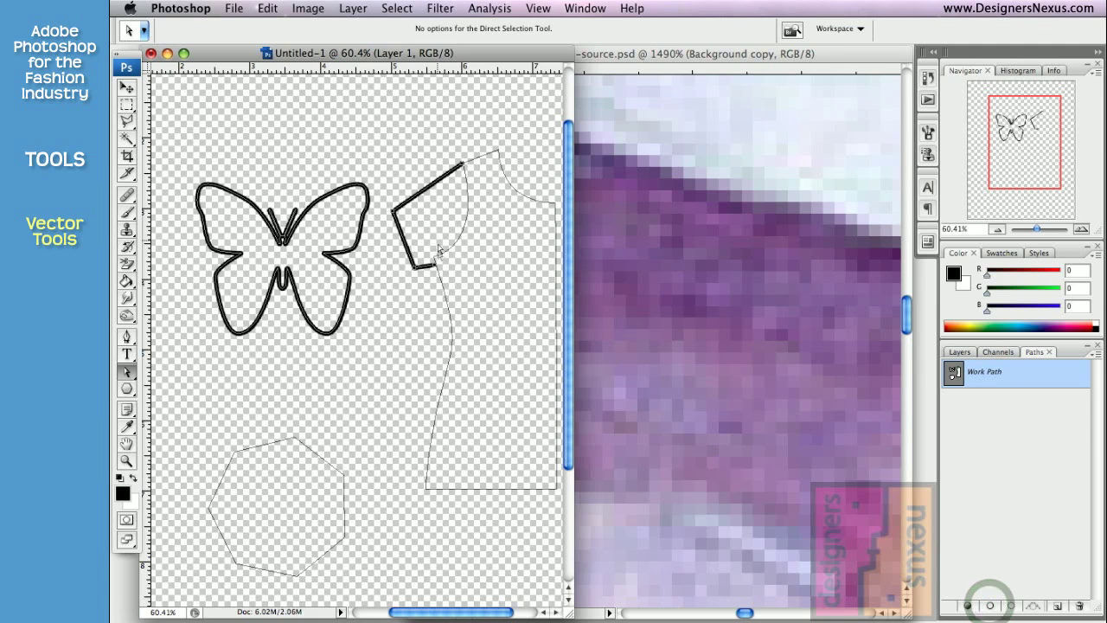
{"action": "left_click", "coordinate": [440, 275]}
{"action": "left_click", "coordinate": [987, 605]}
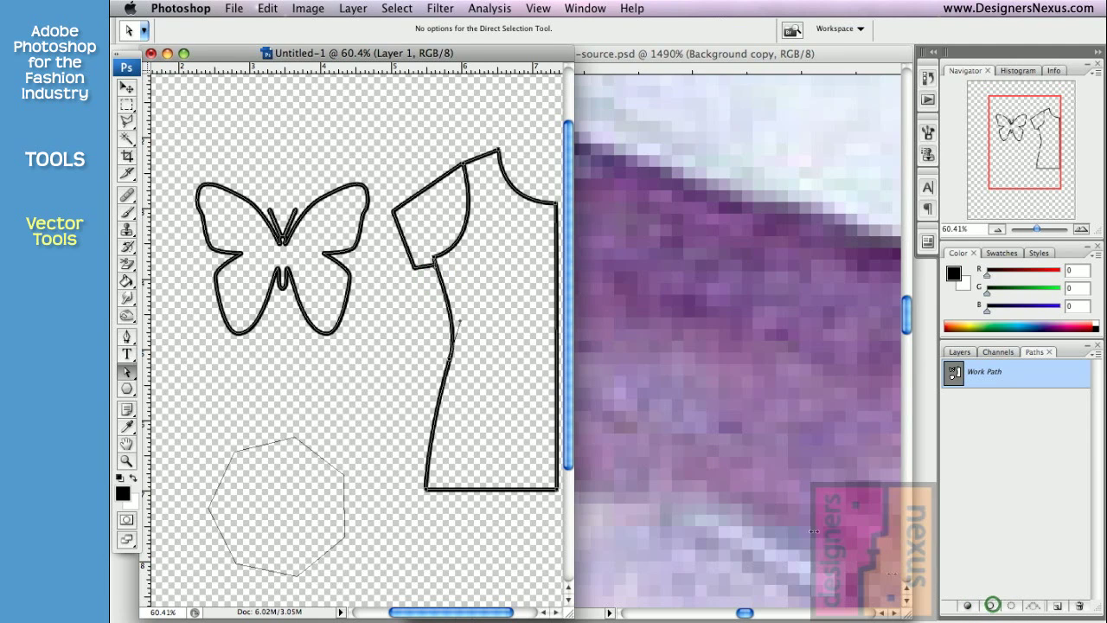
Fill the polygon path with a strong red
{"action": "left_click", "coordinate": [320, 457]}
{"action": "left_click", "coordinate": [123, 493]}
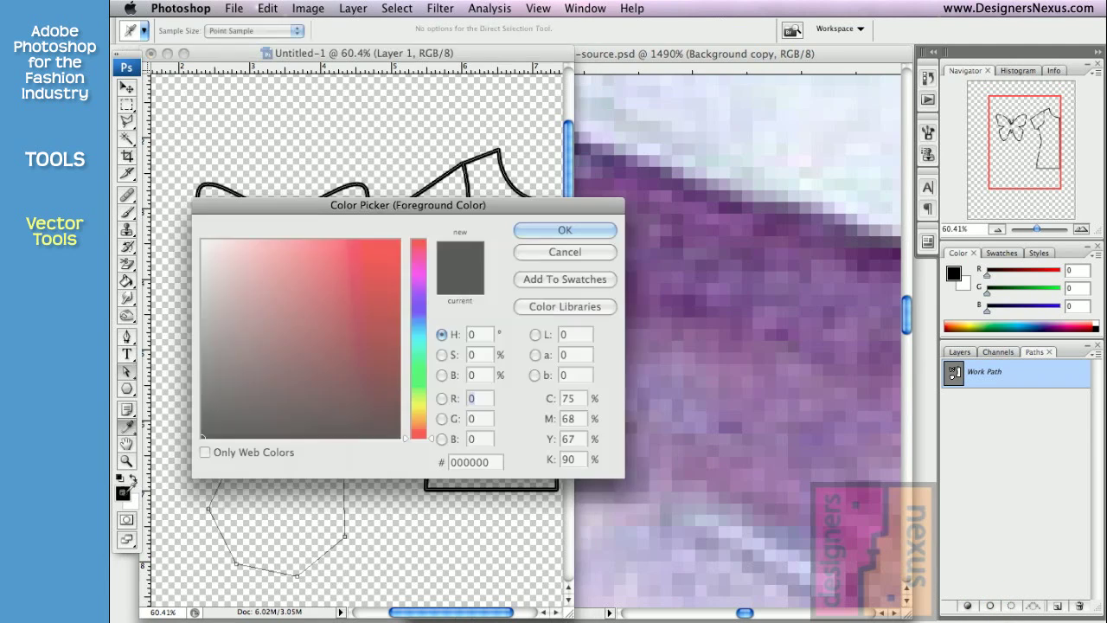
{"action": "left_click", "coordinate": [357, 277]}
{"action": "left_click", "coordinate": [564, 228]}
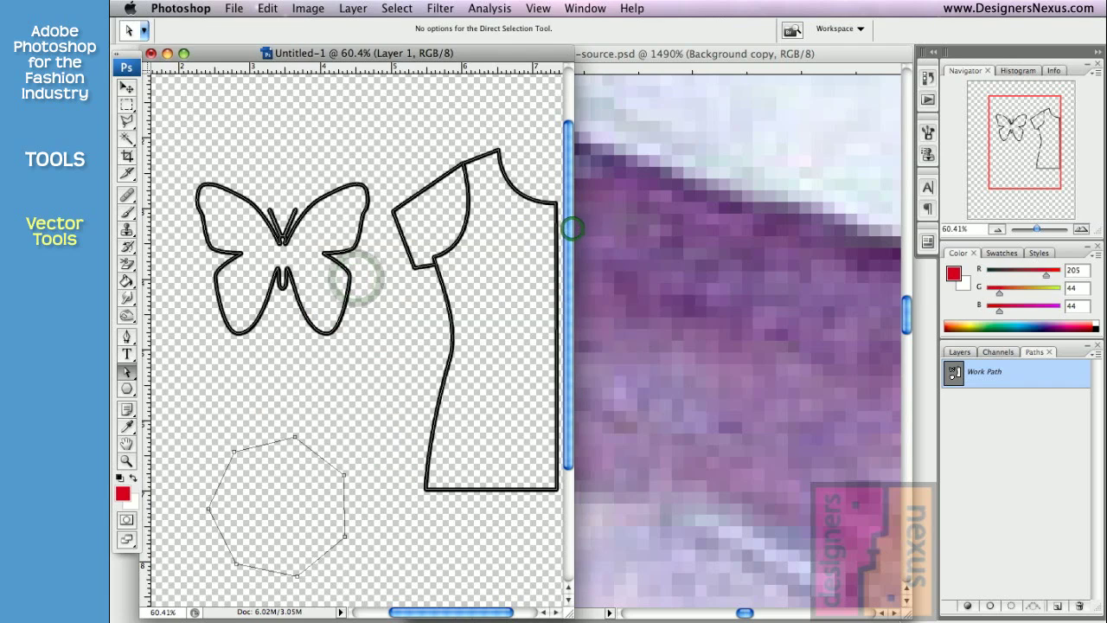
{"action": "left_click", "coordinate": [967, 605]}
Switch to yellow, outline the red polygon and fill the butterfly with it
{"action": "left_click", "coordinate": [123, 493]}
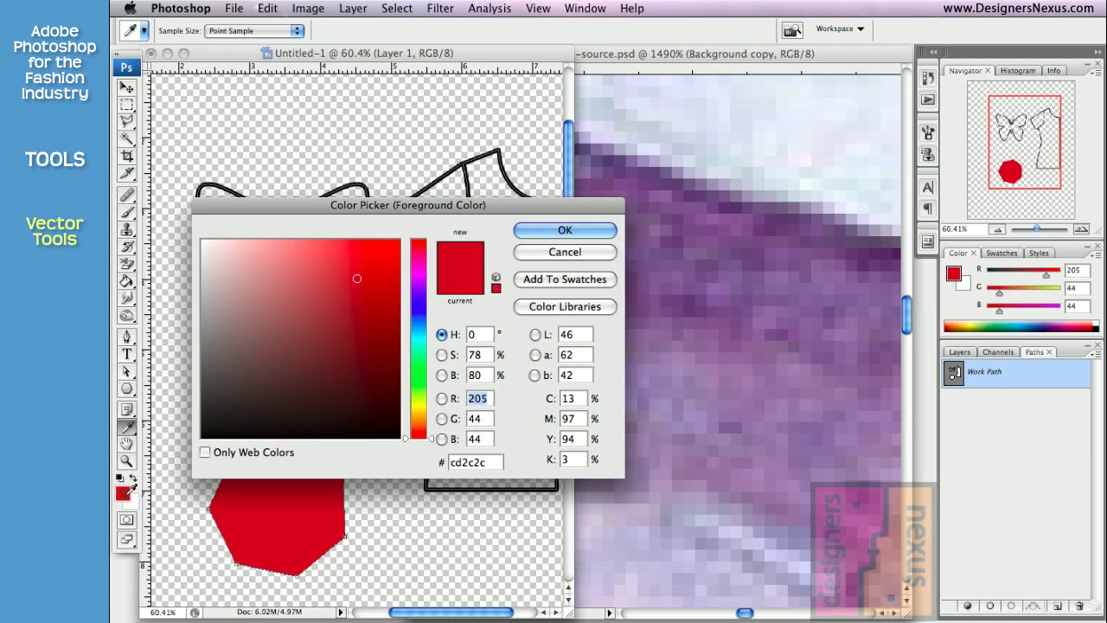
{"action": "left_click", "coordinate": [419, 406]}
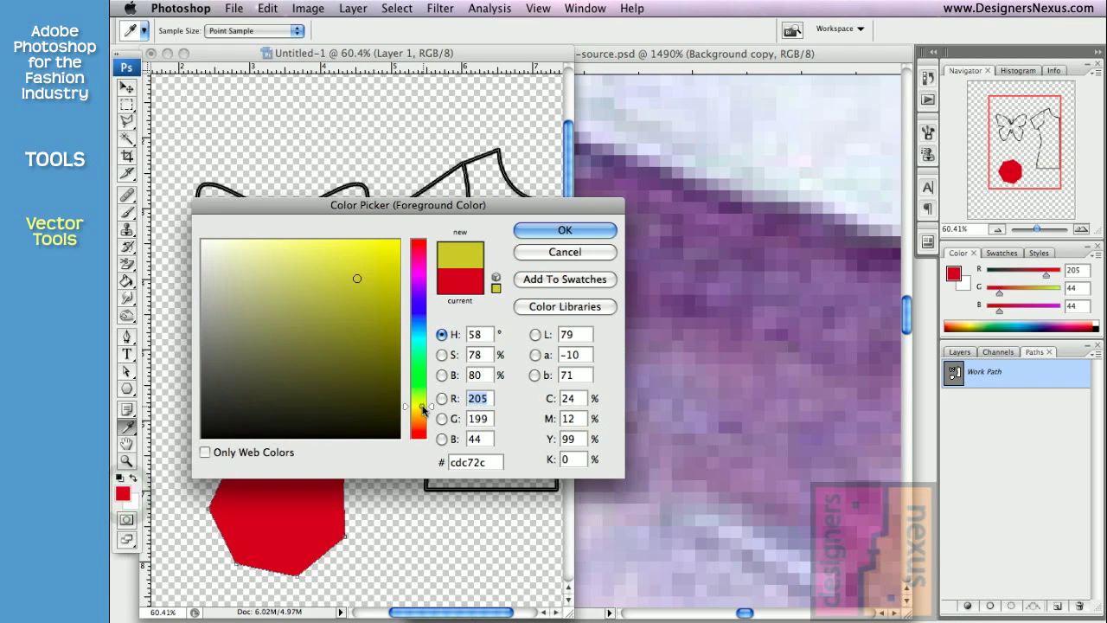
{"action": "left_click", "coordinate": [564, 229]}
{"action": "left_click", "coordinate": [990, 605]}
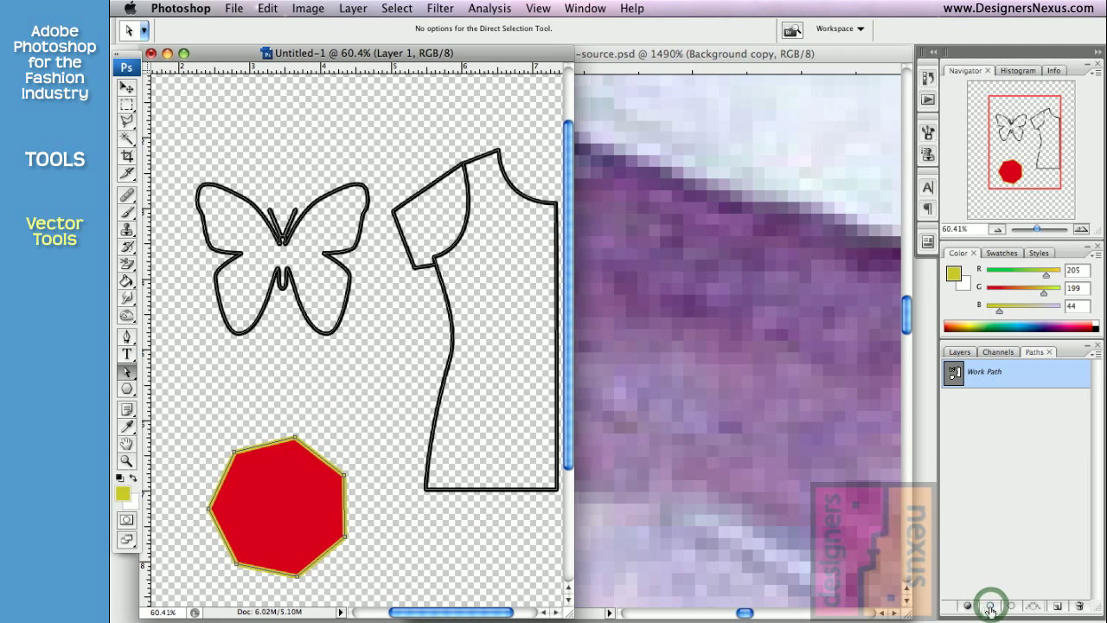
{"action": "left_click", "coordinate": [344, 303]}
{"action": "left_click", "coordinate": [968, 606]}
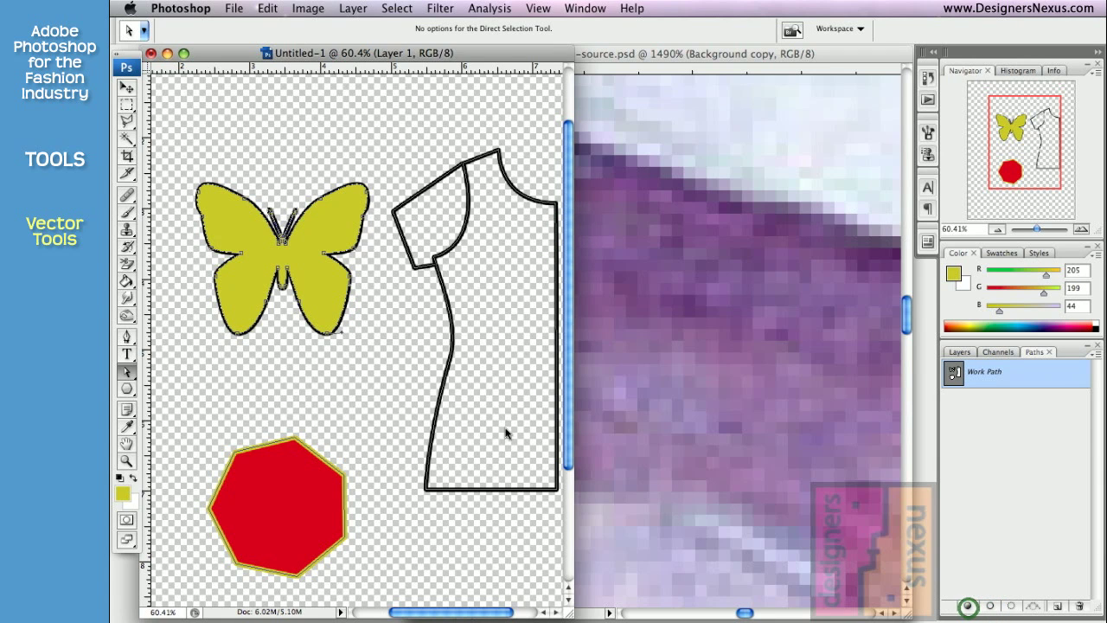
{"action": "left_click", "coordinate": [383, 291]}
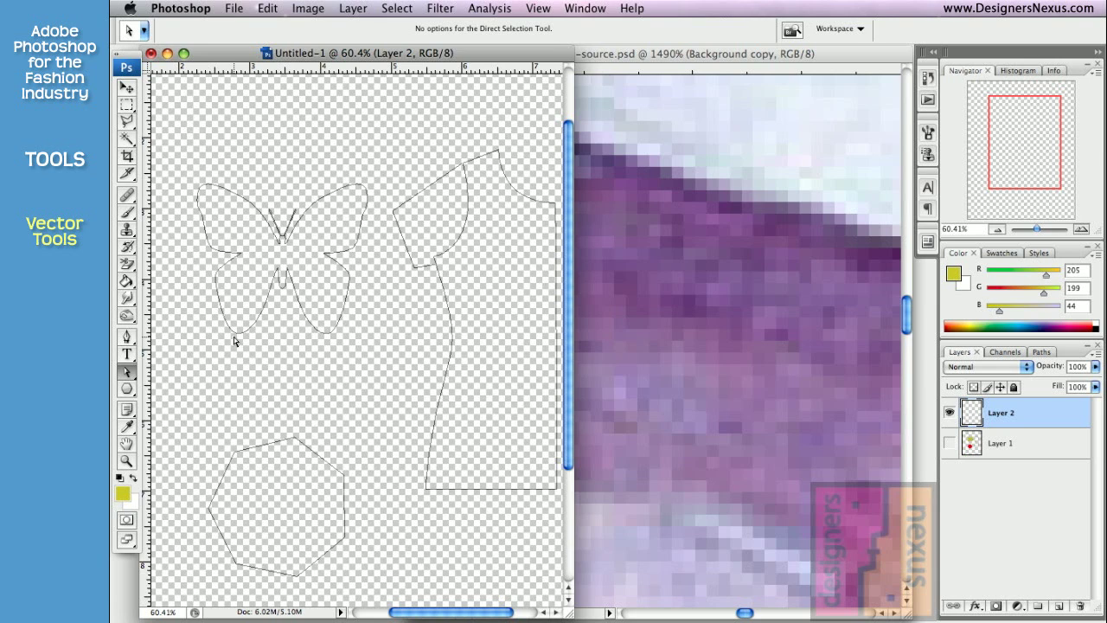
Lengthen the butterfly's two lower wings downward and both antennae upward
{"action": "left_click_drag", "start_coordinate": [236, 335], "coordinate": [231, 382]}
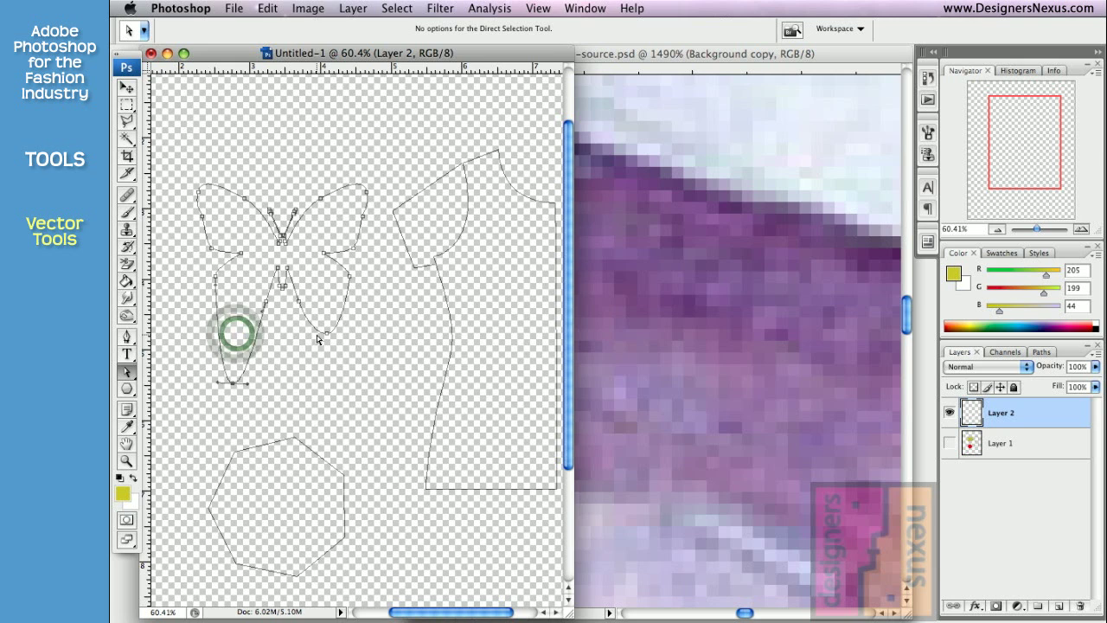
{"action": "left_click_drag", "start_coordinate": [327, 338], "coordinate": [325, 385]}
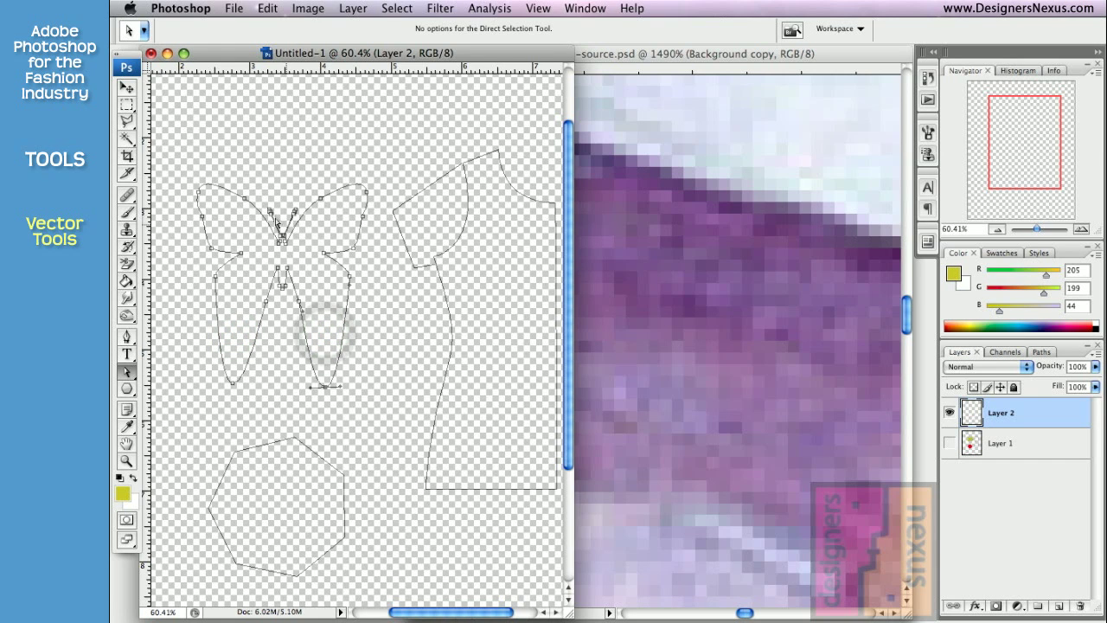
{"action": "left_click_drag", "start_coordinate": [271, 214], "coordinate": [255, 151]}
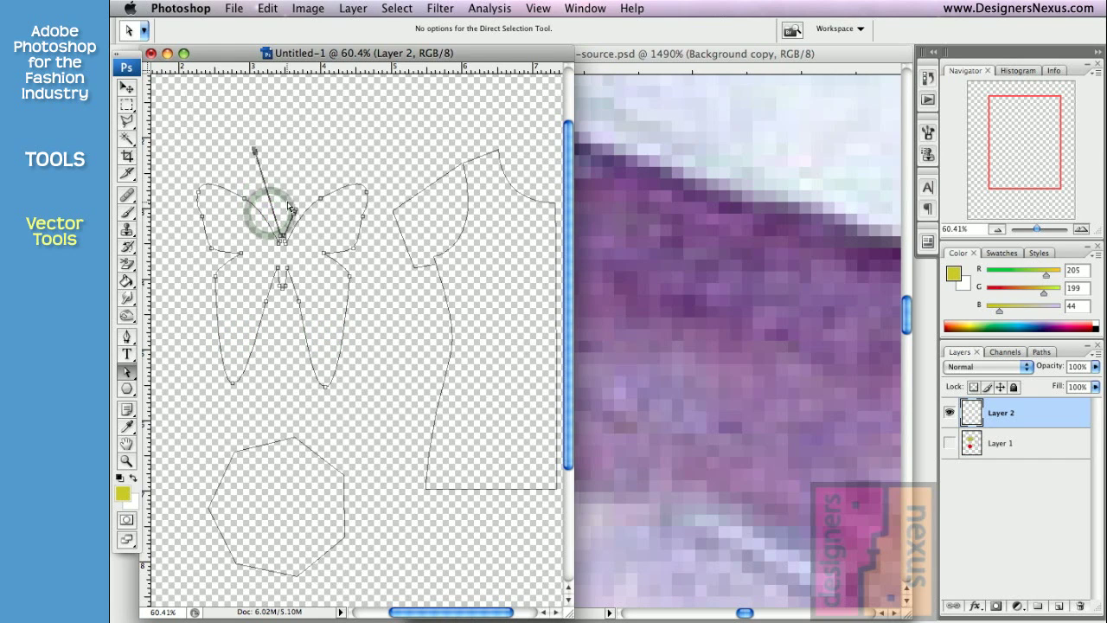
{"action": "left_click_drag", "start_coordinate": [295, 218], "coordinate": [306, 151]}
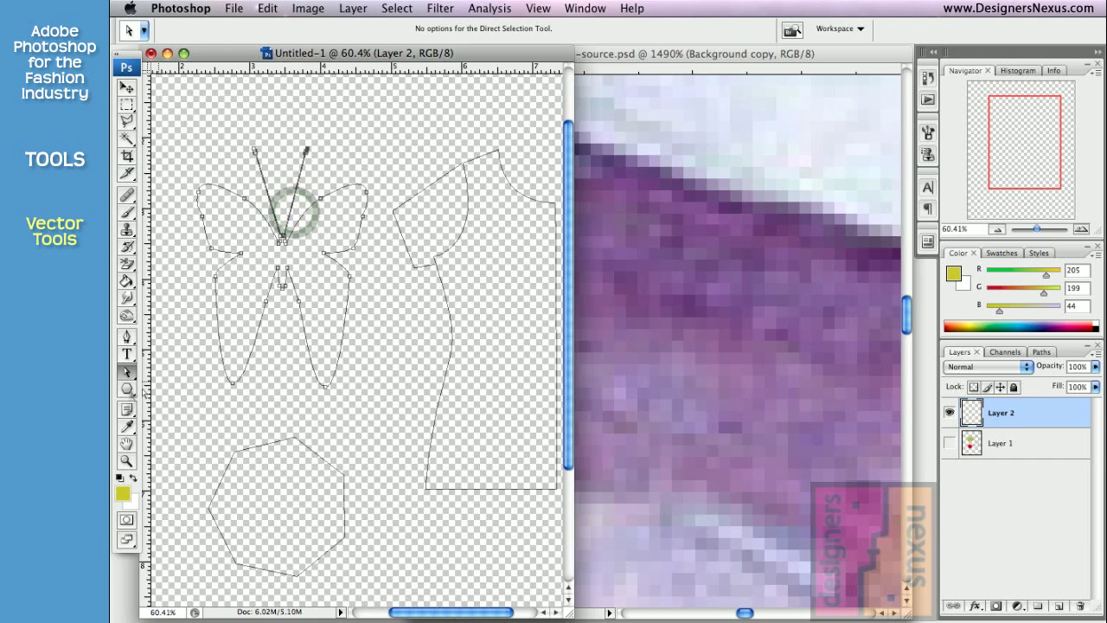
Select the whole butterfly path and rotate it clockwise
{"action": "left_click", "coordinate": [129, 373]}
{"action": "left_click", "coordinate": [194, 361]}
{"action": "left_click", "coordinate": [318, 243]}
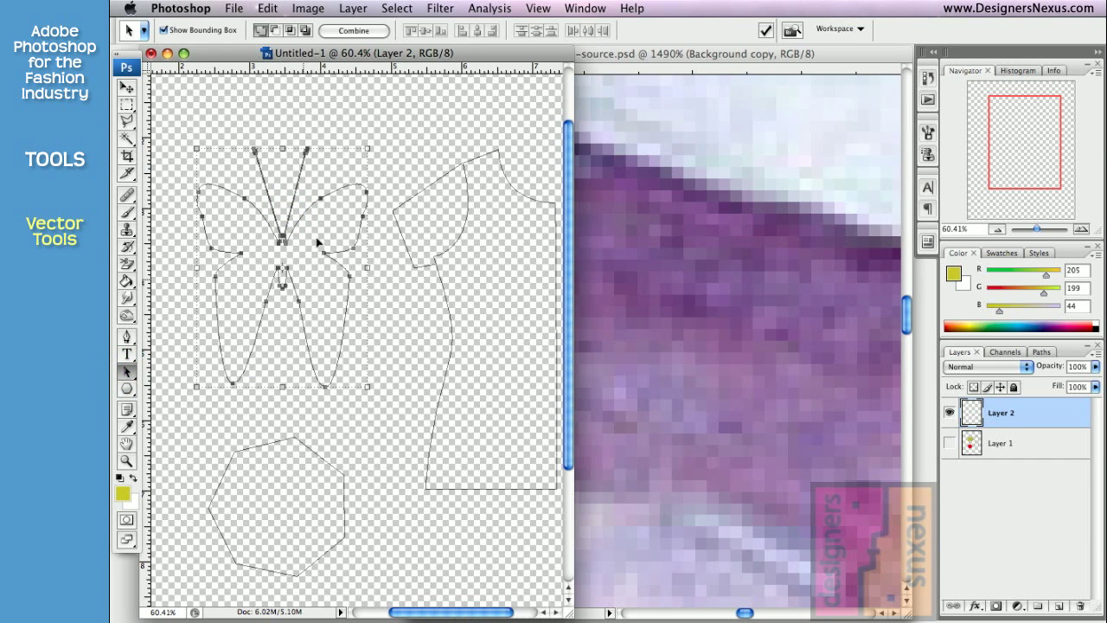
{"action": "left_click_drag", "start_coordinate": [374, 137], "coordinate": [404, 254]}
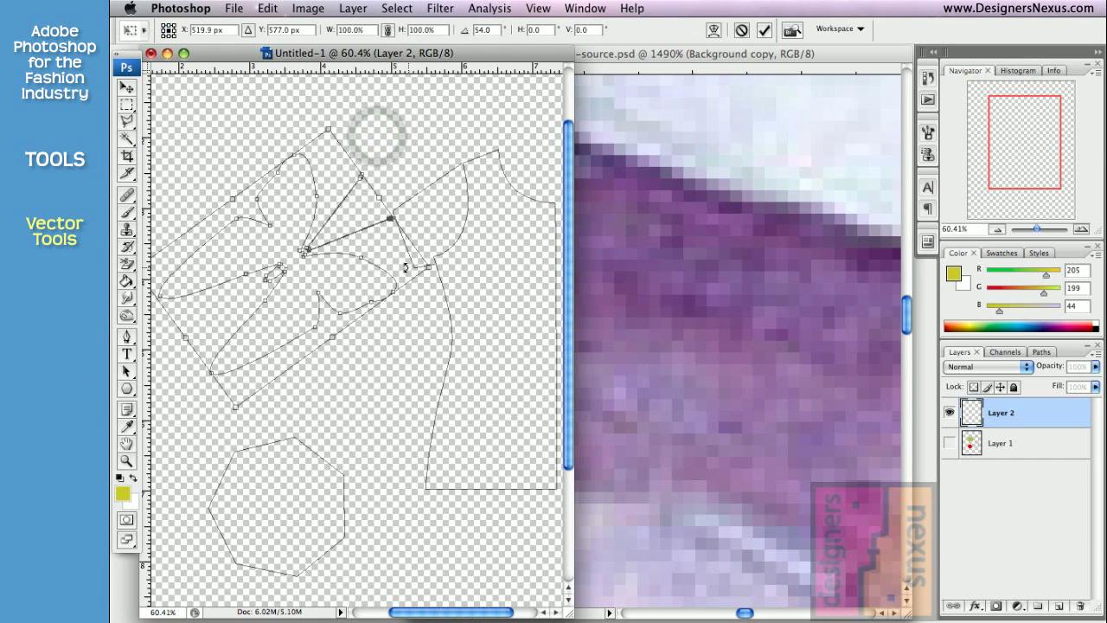
{"action": "left_click_drag", "start_coordinate": [326, 131], "coordinate": [383, 314]}
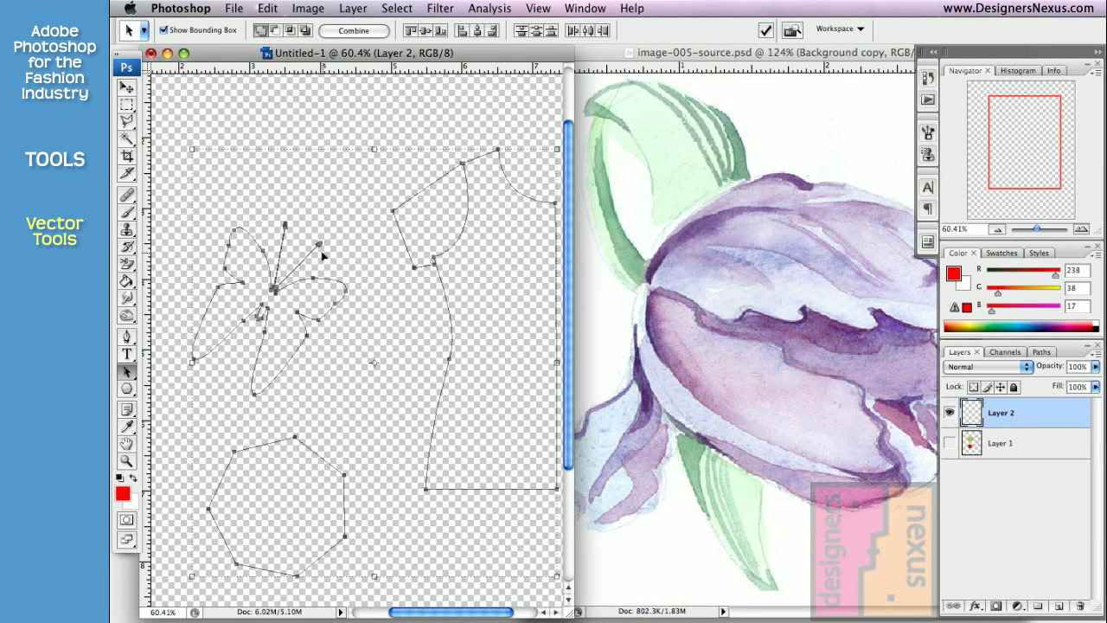
Stroke all paths in red, hide Layer 2, and bring the tulip document forward
{"action": "right_click", "coordinate": [462, 162]}
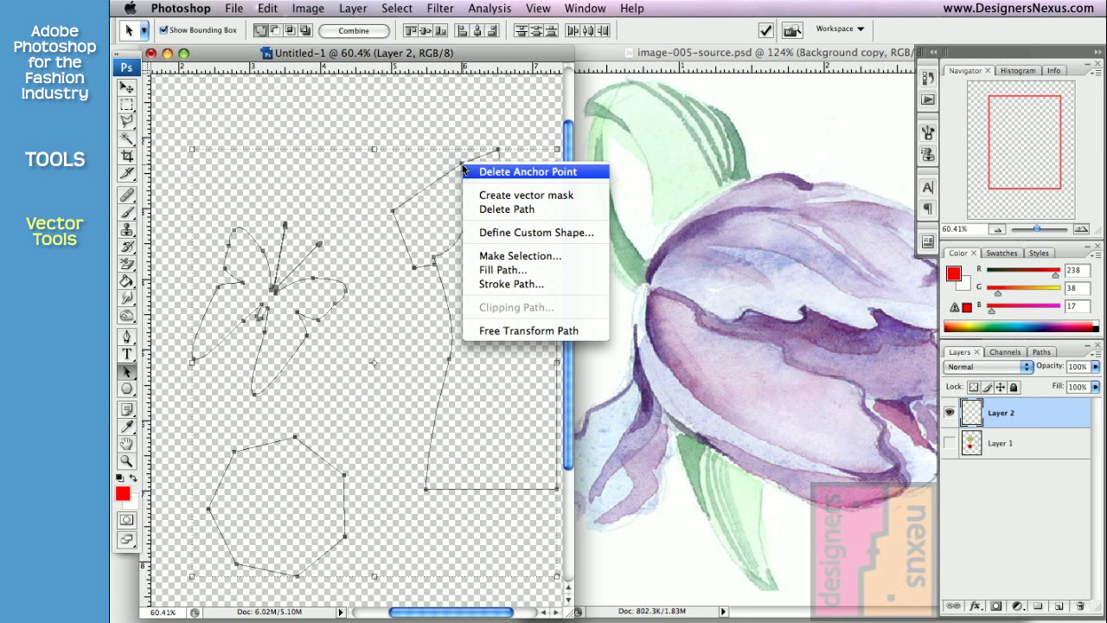
{"action": "left_click", "coordinate": [524, 285]}
{"action": "left_click", "coordinate": [724, 230]}
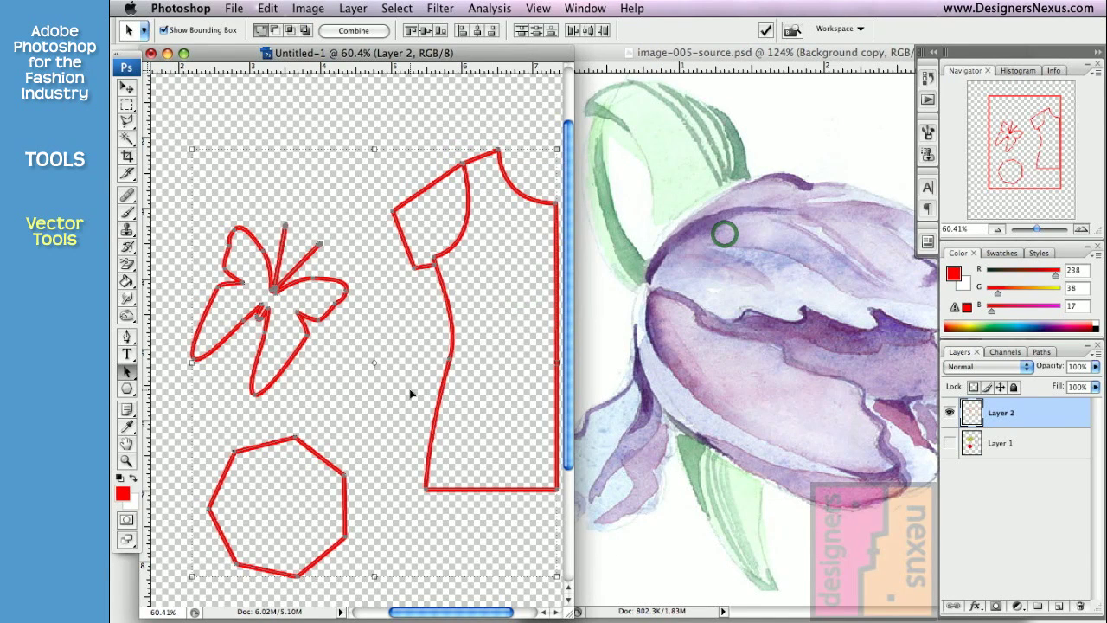
{"action": "left_click", "coordinate": [949, 413]}
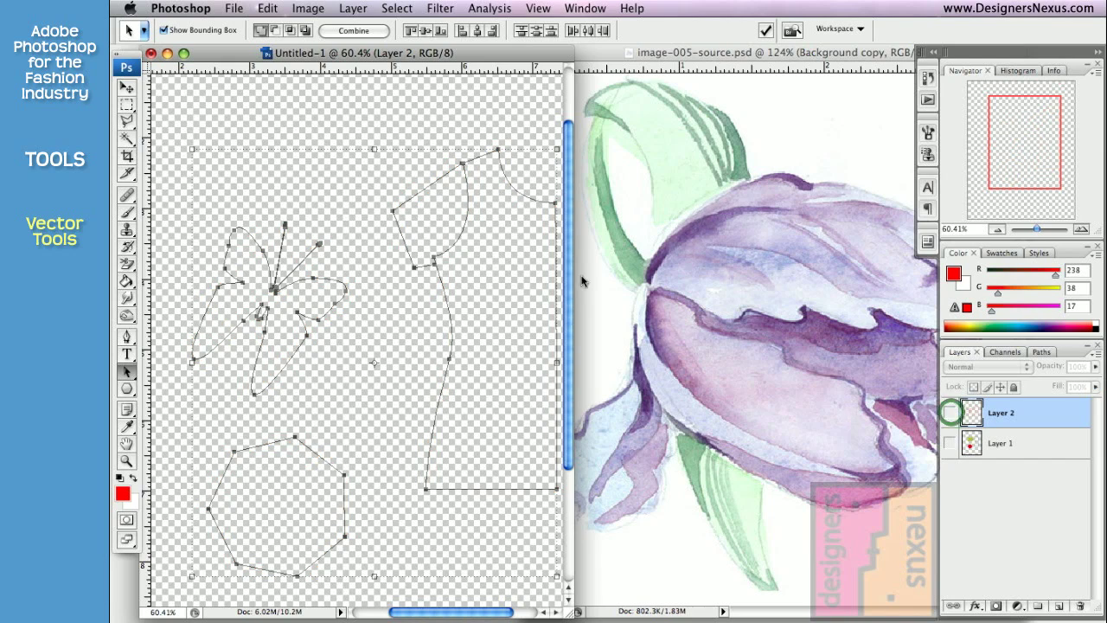
{"action": "left_click", "coordinate": [670, 59]}
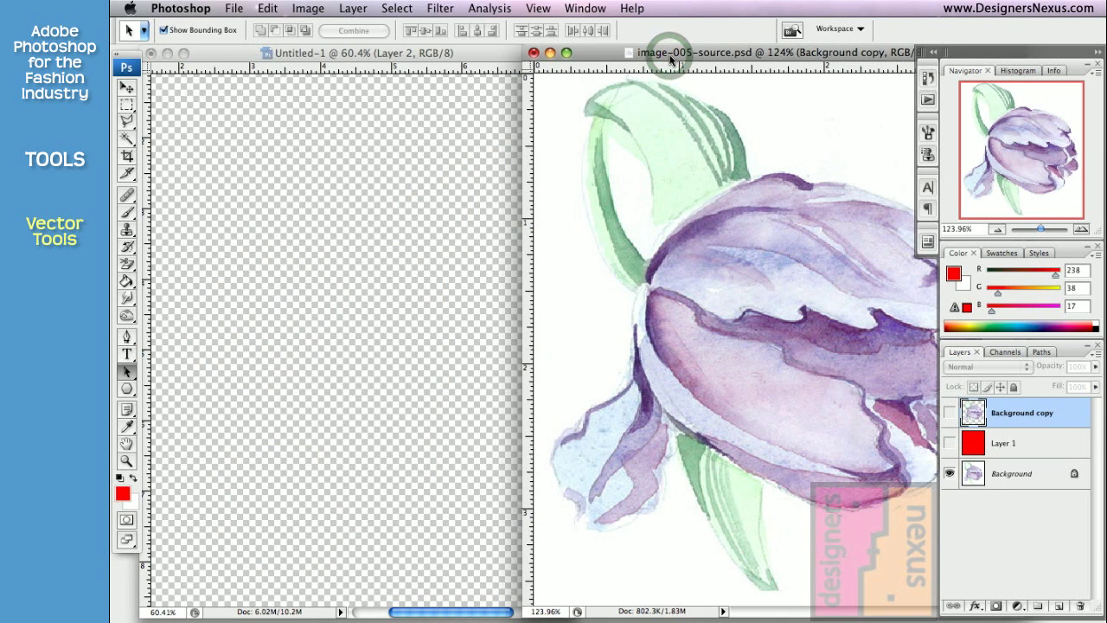
Bring Untitled-1 forward, then switch to the NAT FIGURES file in Illustrator
{"action": "left_click", "coordinate": [497, 59]}
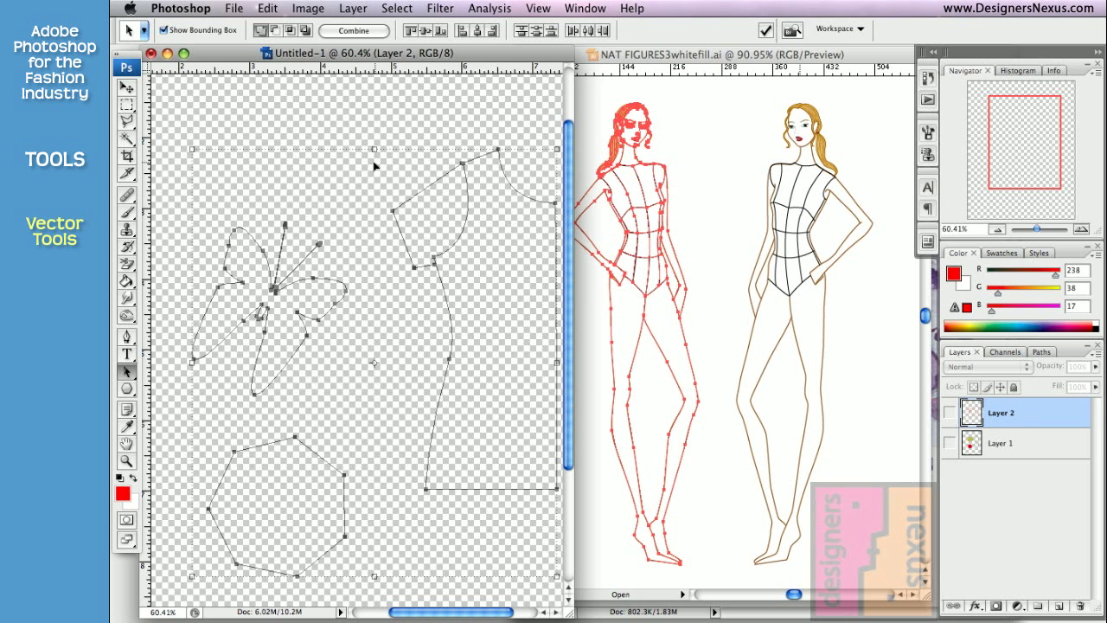
{"action": "left_click", "coordinate": [634, 53]}
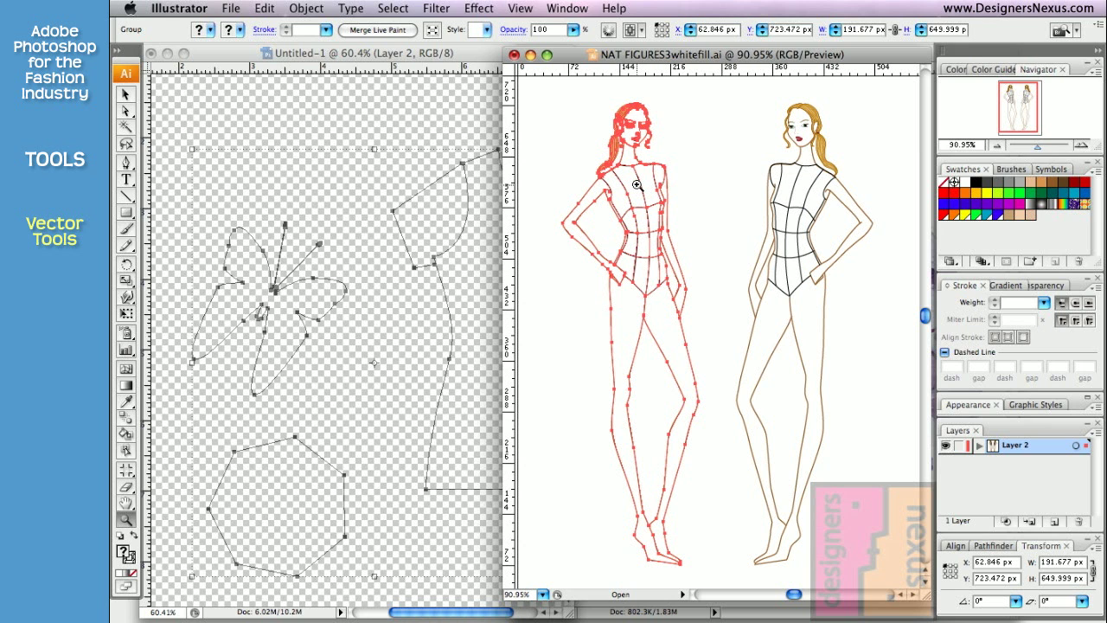
Switch from Illustrator back to Photoshop's vector shapes document
{"action": "left_click", "coordinate": [356, 149]}
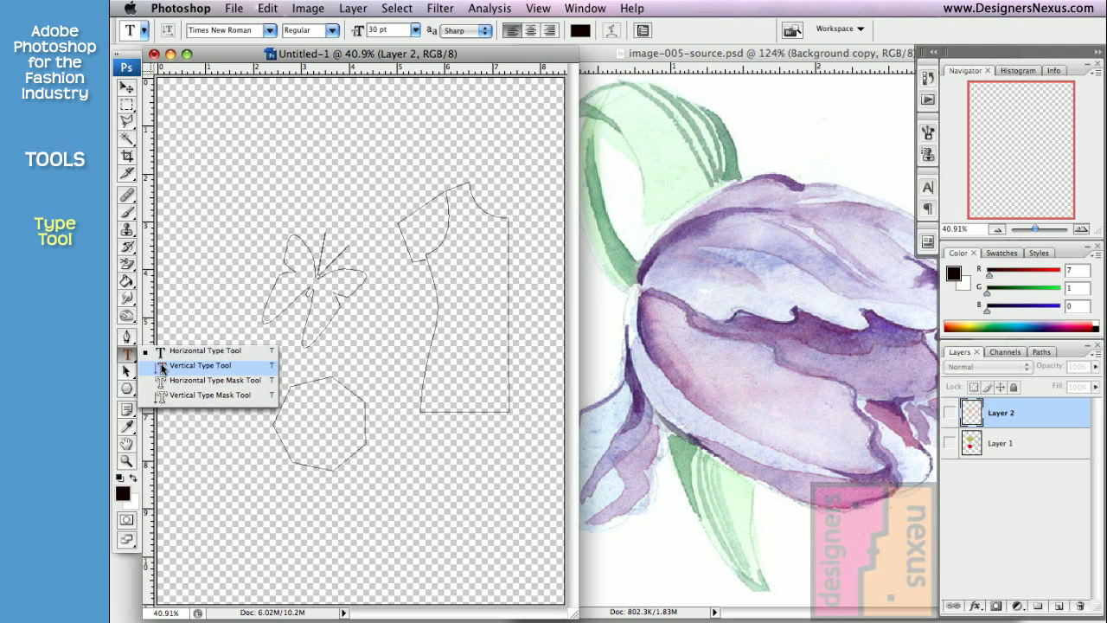
Add a horizontal text layer reading 'vectors based text' near the canvas top-left
{"action": "left_click", "coordinate": [170, 354]}
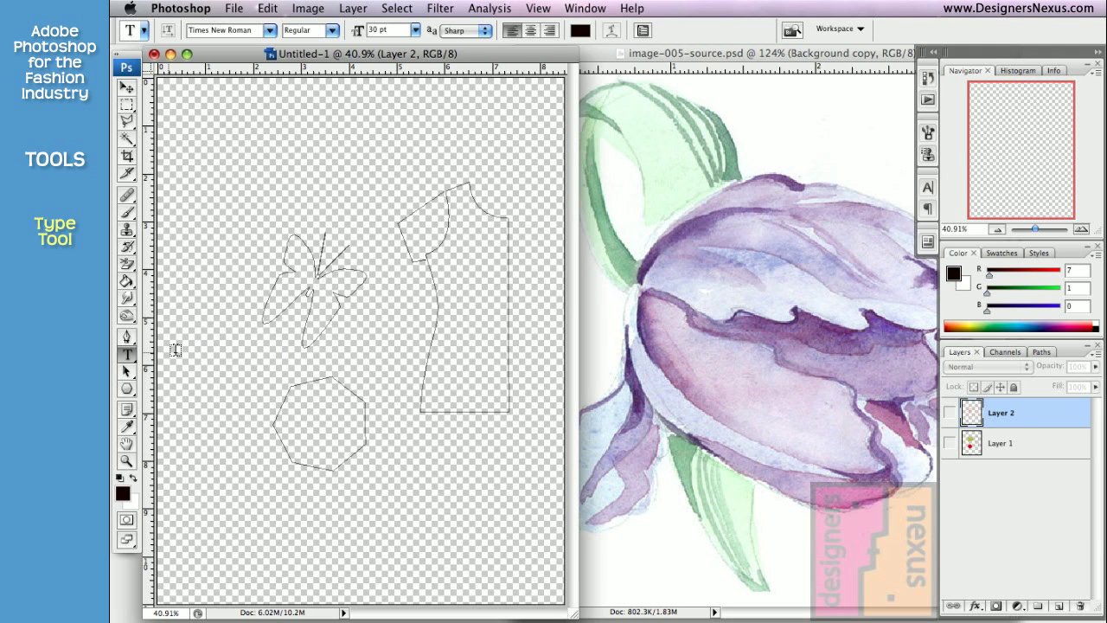
{"action": "left_click", "coordinate": [210, 136]}
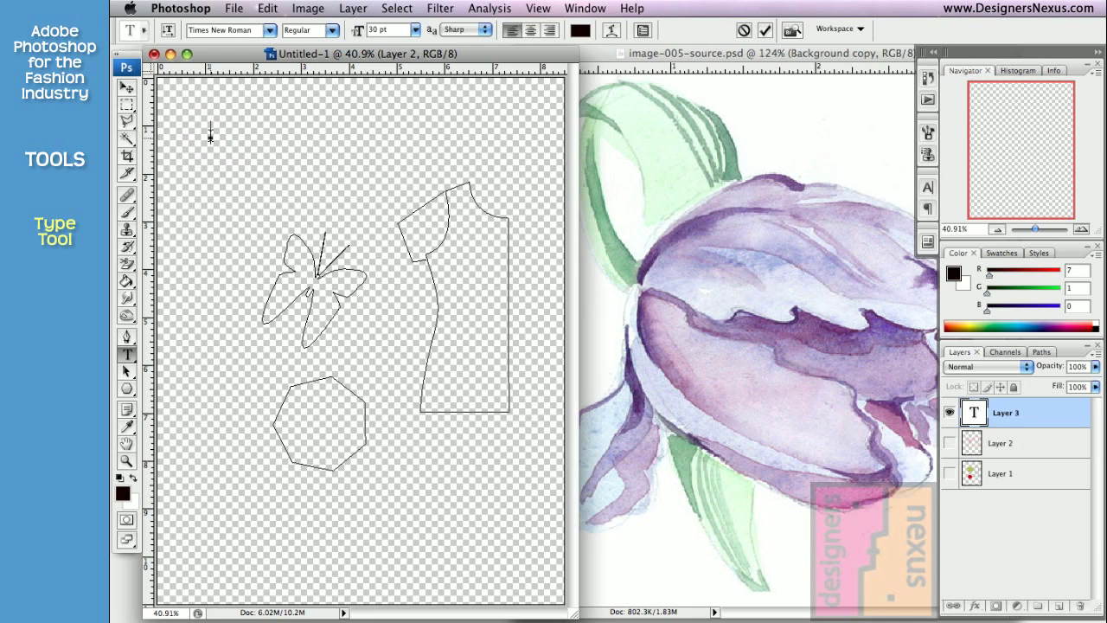
{"action": "type", "text": "vect"}
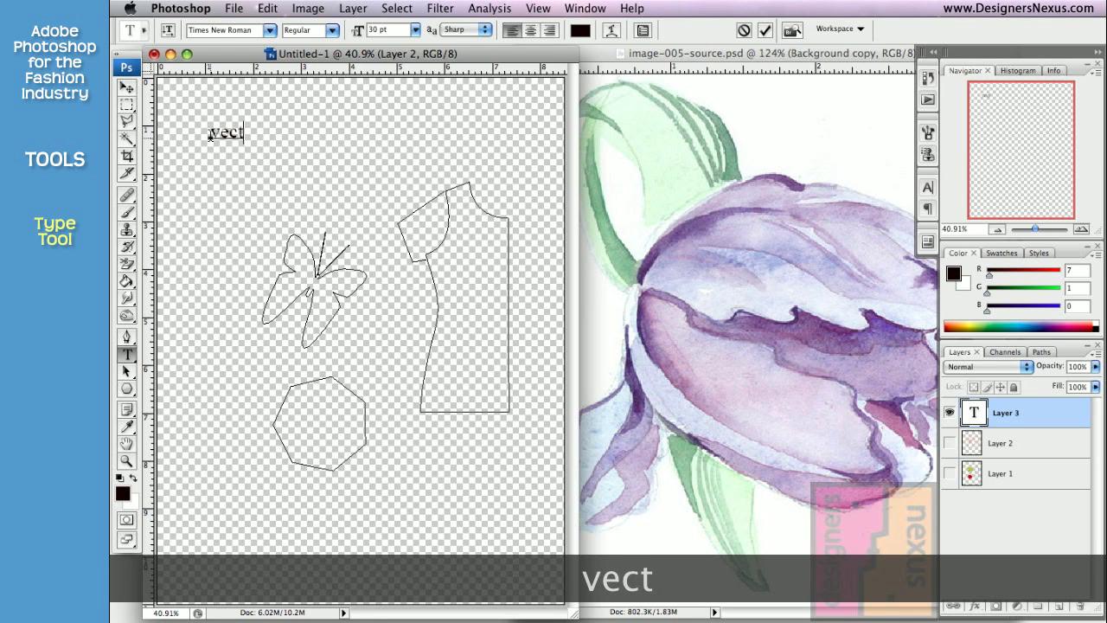
{"action": "type", "text": "ors bas"}
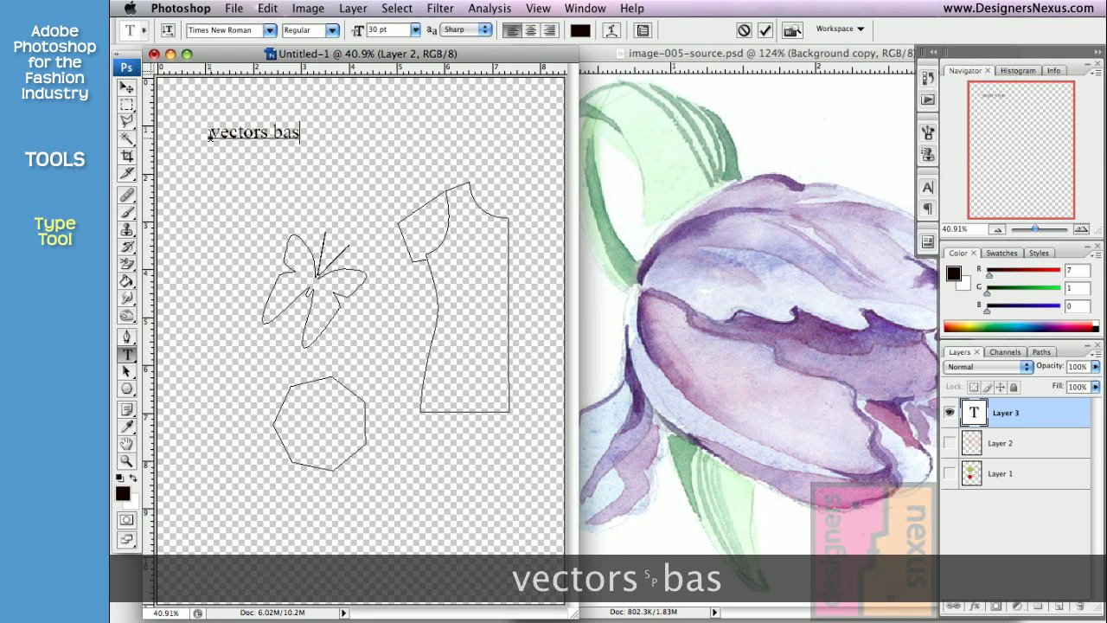
{"action": "type", "text": "ed text"}
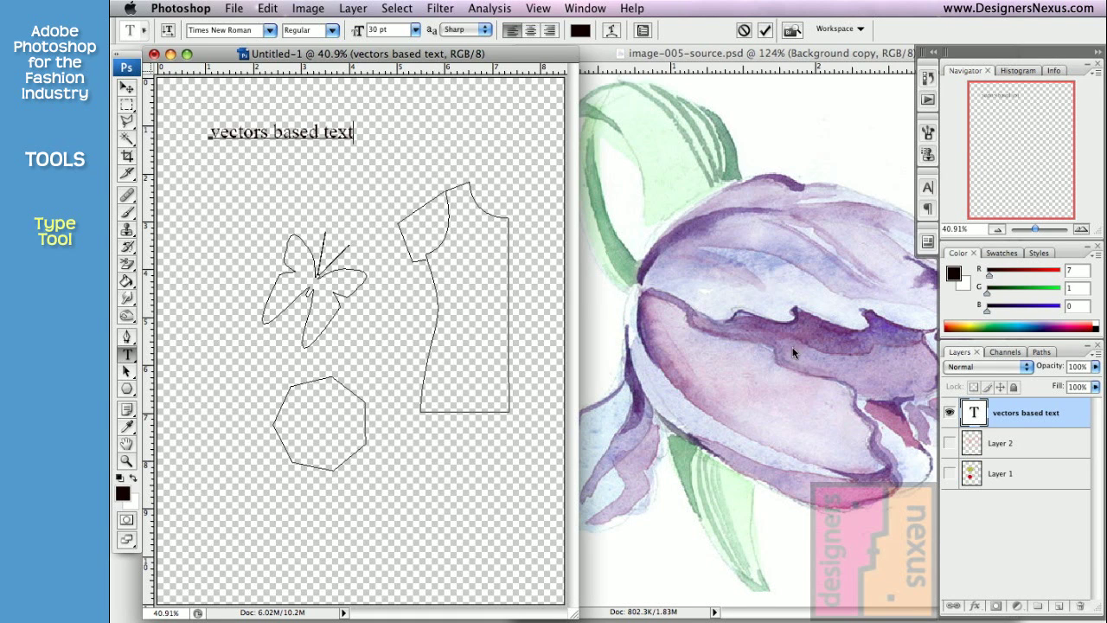
{"action": "left_click", "coordinate": [1034, 412]}
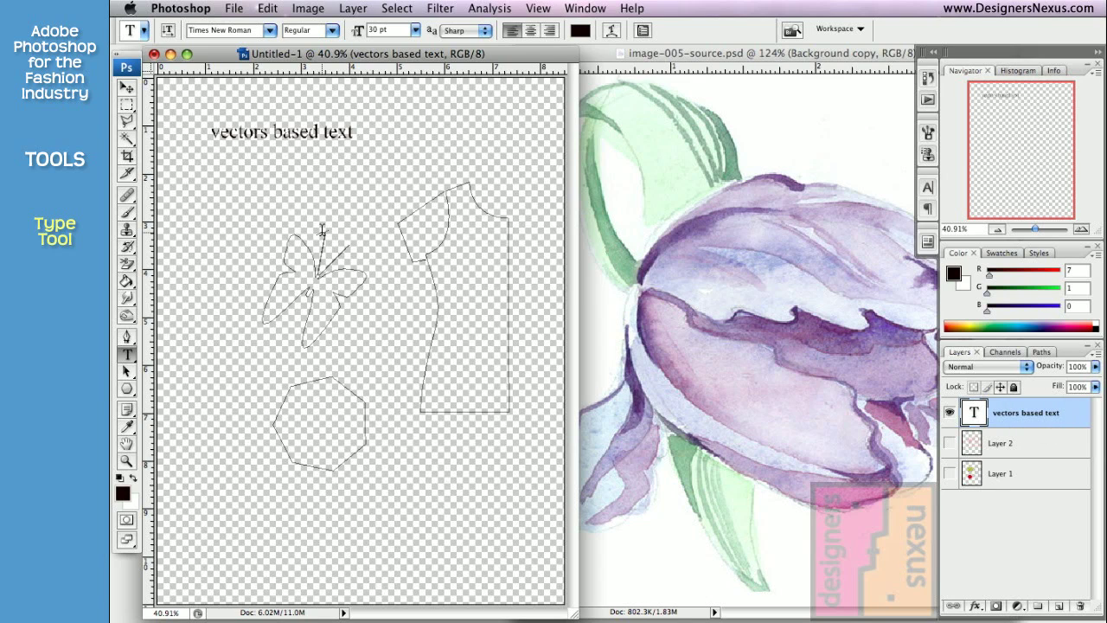
Set the text to Subatonik Italic at 60 pt in bright red
{"action": "left_click", "coordinate": [270, 31]}
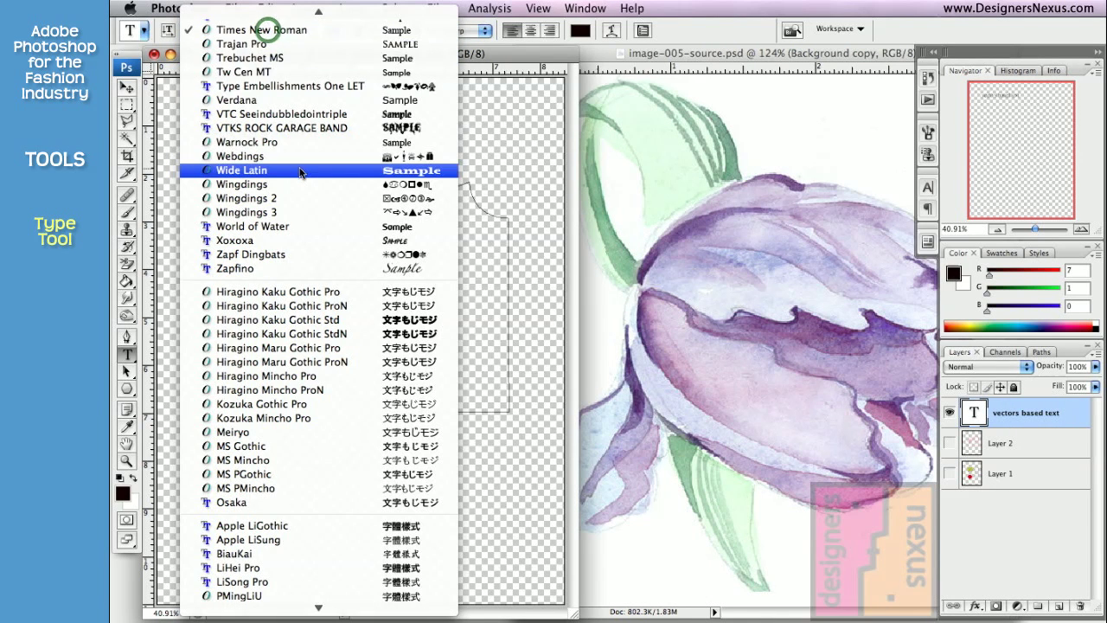
{"action": "scroll", "coordinate": [251, 168], "scroll_direction": "up", "scroll_amount": 5}
{"action": "left_click", "coordinate": [348, 126]}
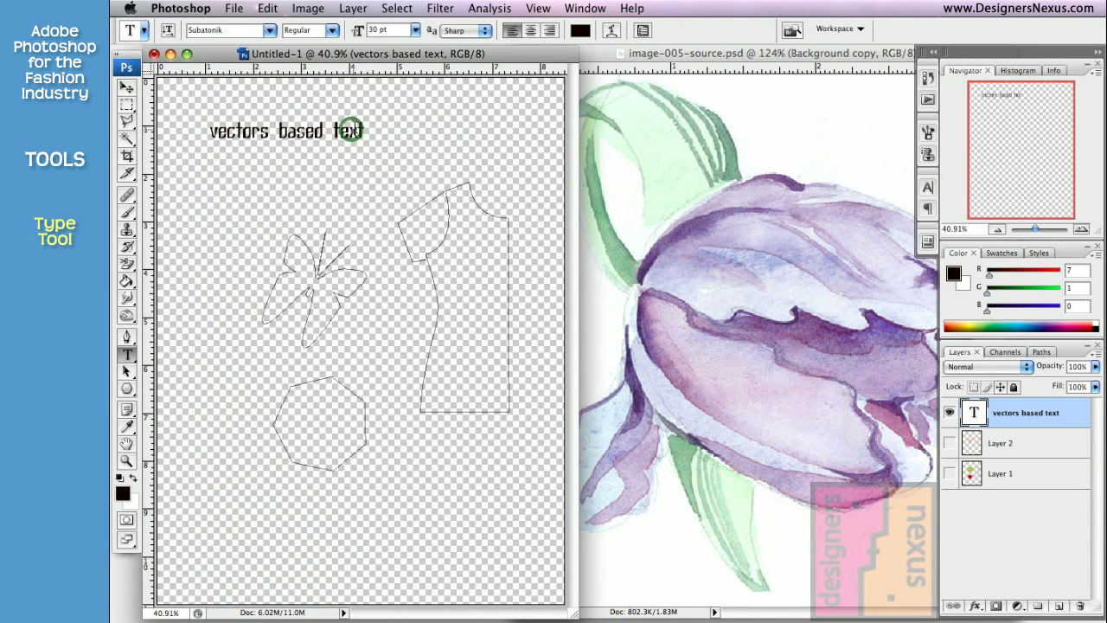
{"action": "left_click", "coordinate": [332, 31]}
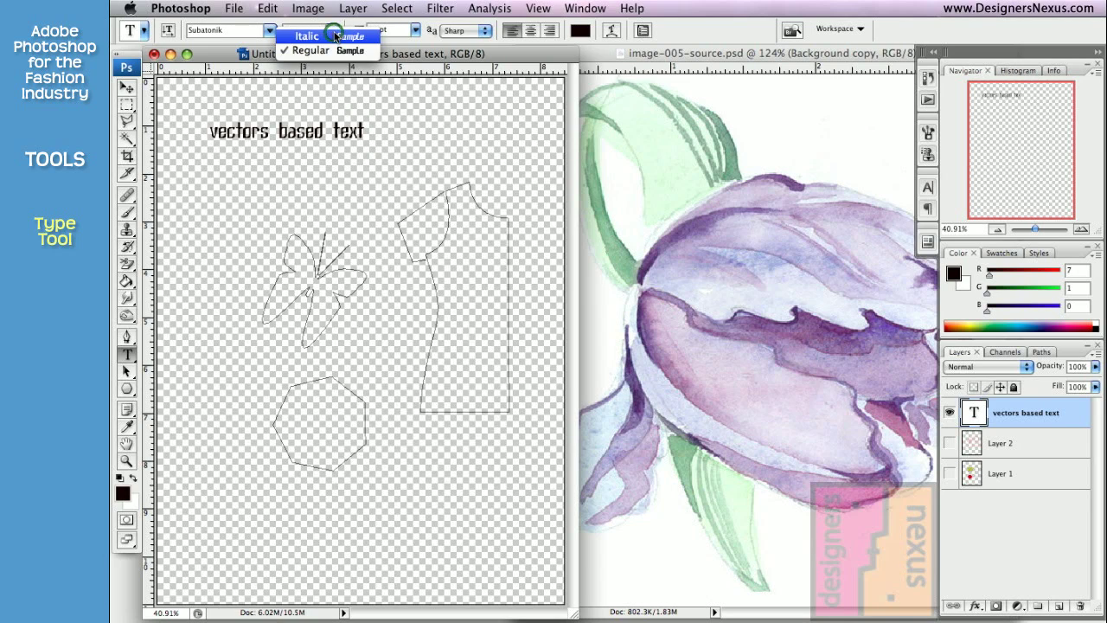
{"action": "left_click", "coordinate": [336, 36]}
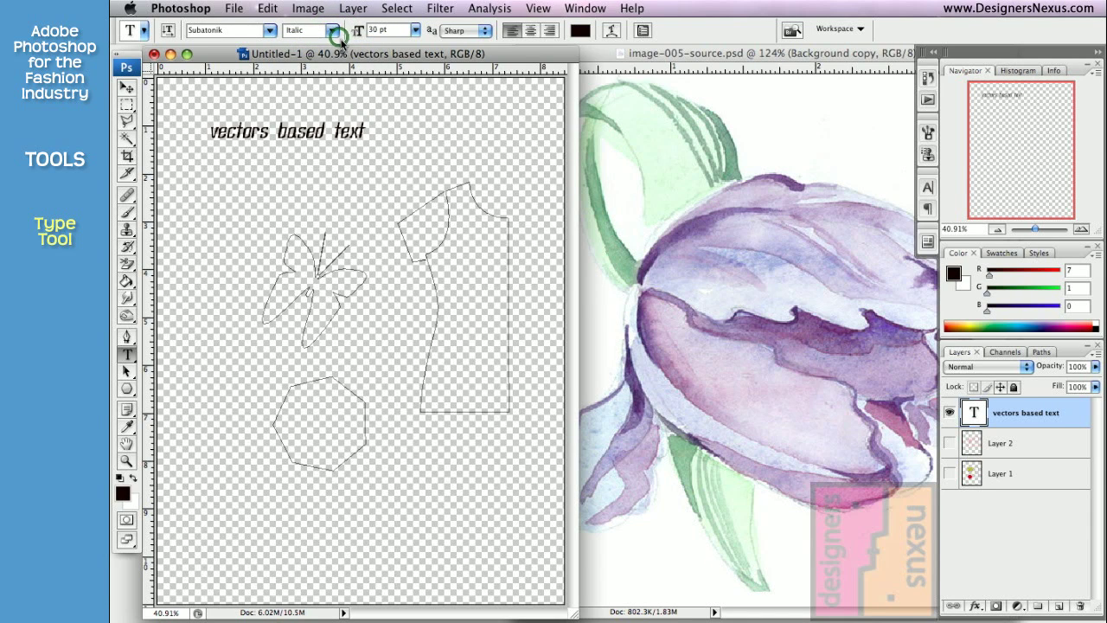
{"action": "left_click", "coordinate": [417, 31]}
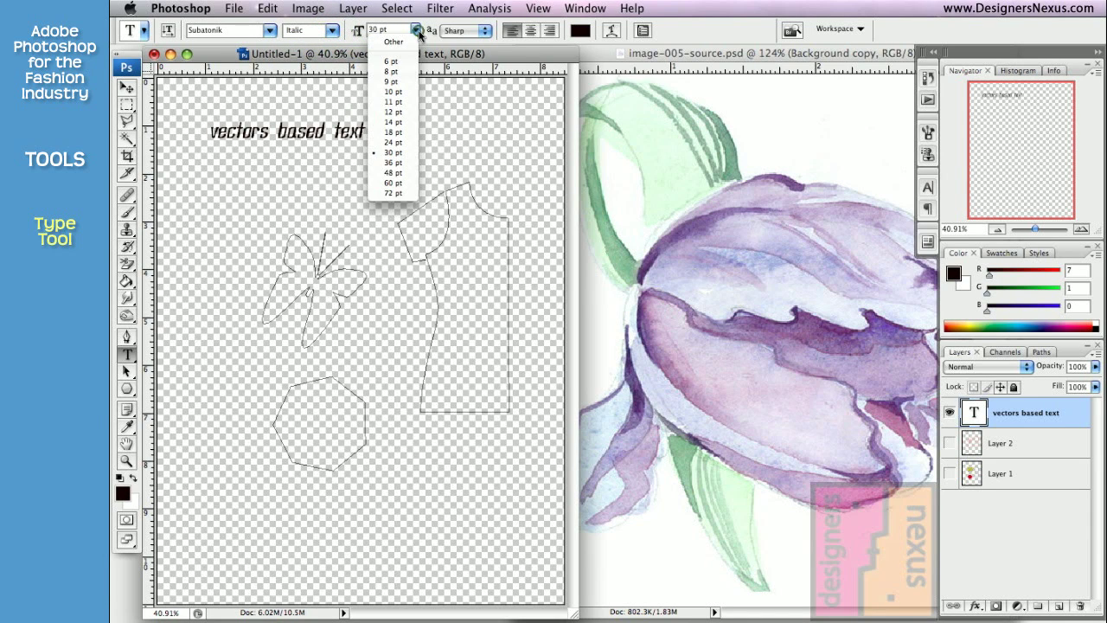
{"action": "left_click", "coordinate": [399, 182]}
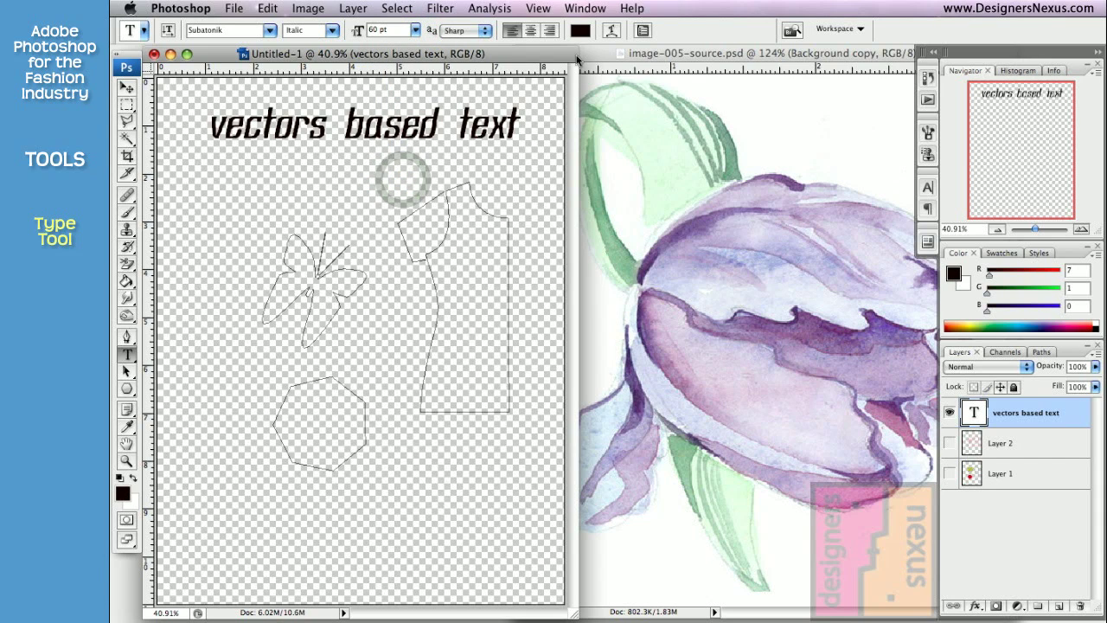
{"action": "left_click", "coordinate": [581, 30]}
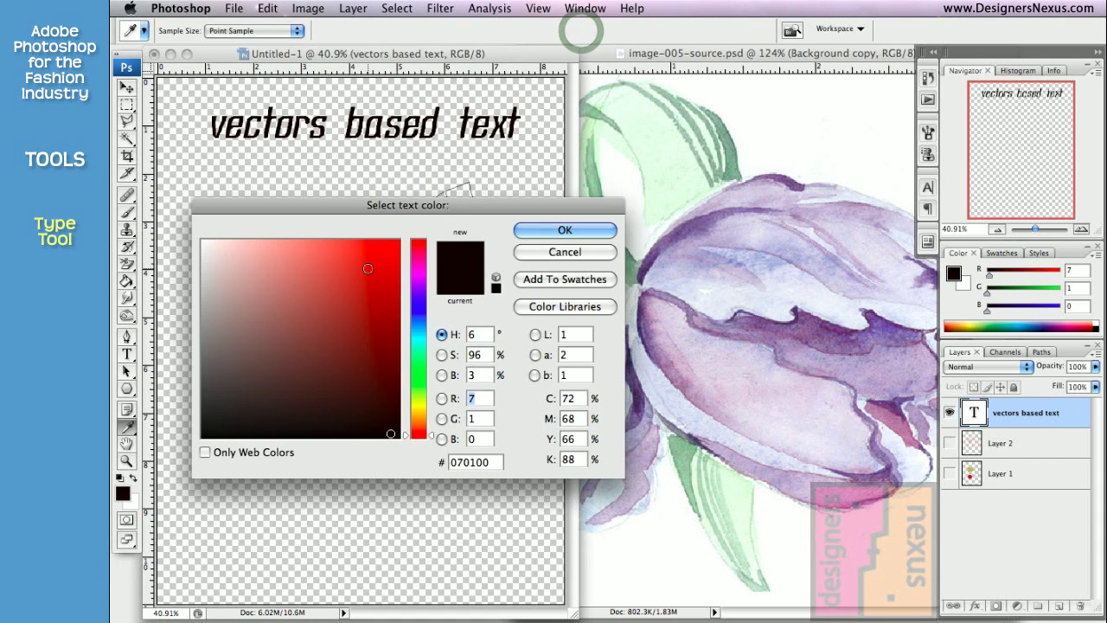
{"action": "left_click", "coordinate": [393, 250]}
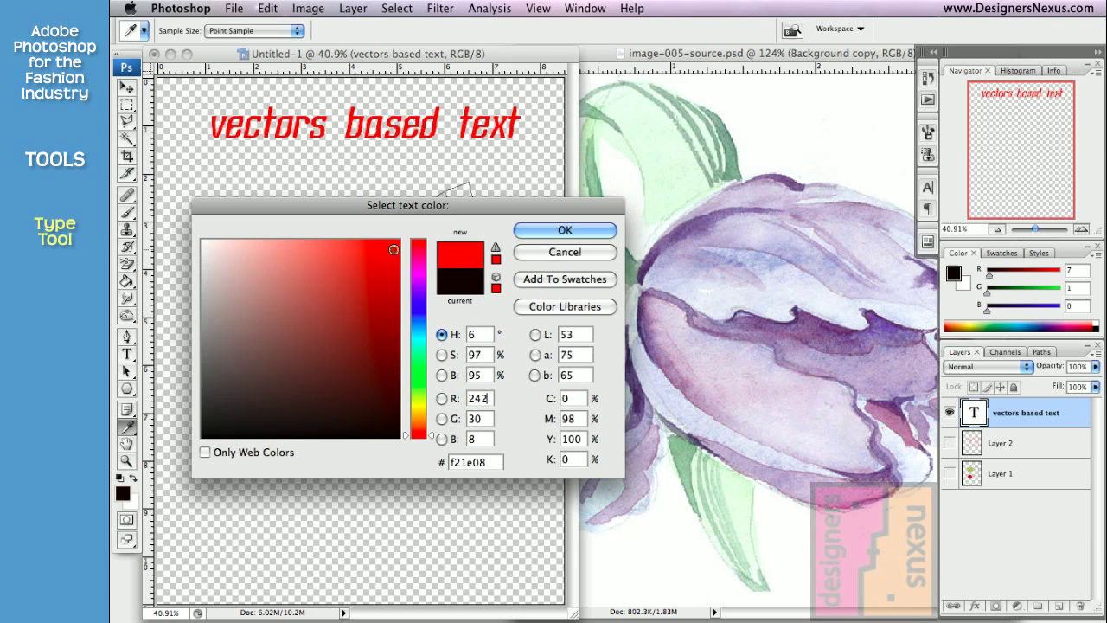
{"action": "left_click", "coordinate": [577, 232]}
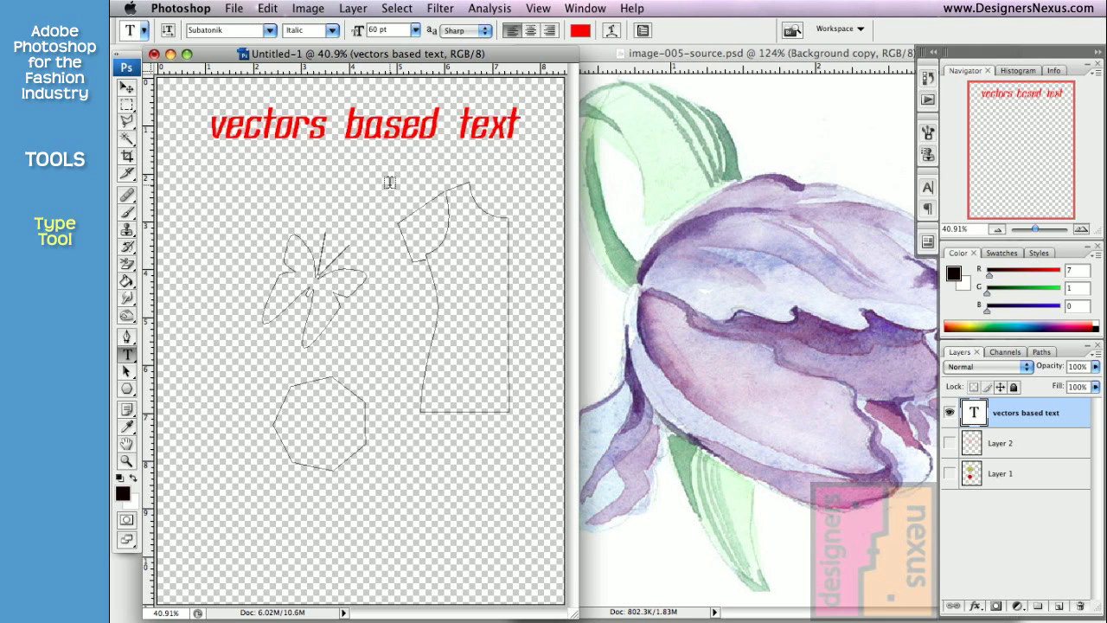
Replace the text with 'ready to make changes' and move it up to the canvas top
{"action": "double_click", "coordinate": [971, 417]}
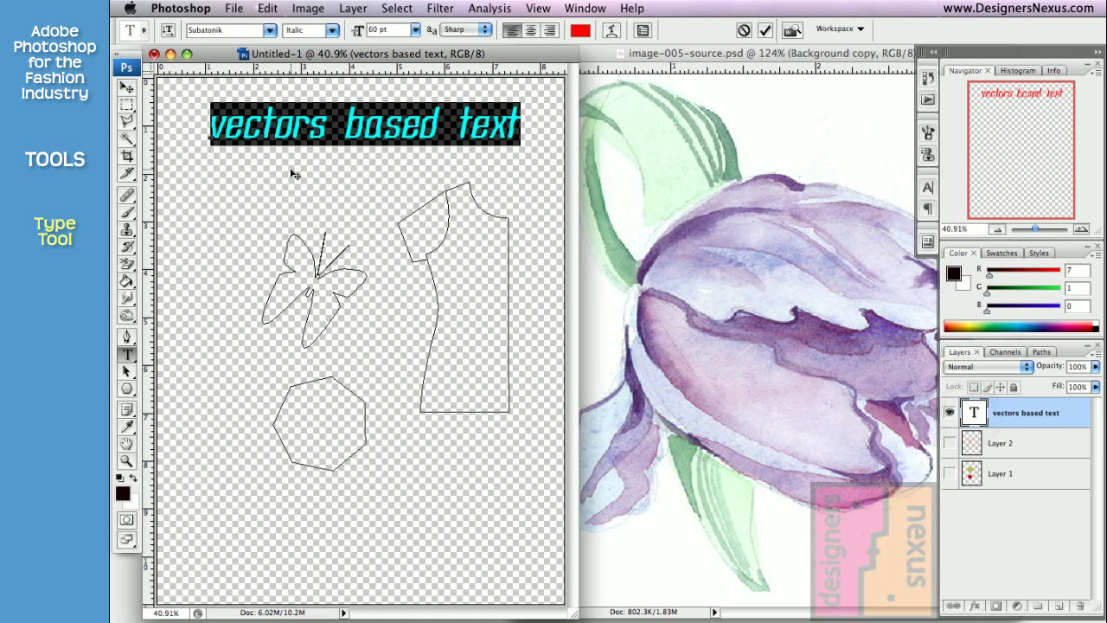
{"action": "type", "text": "ready to"}
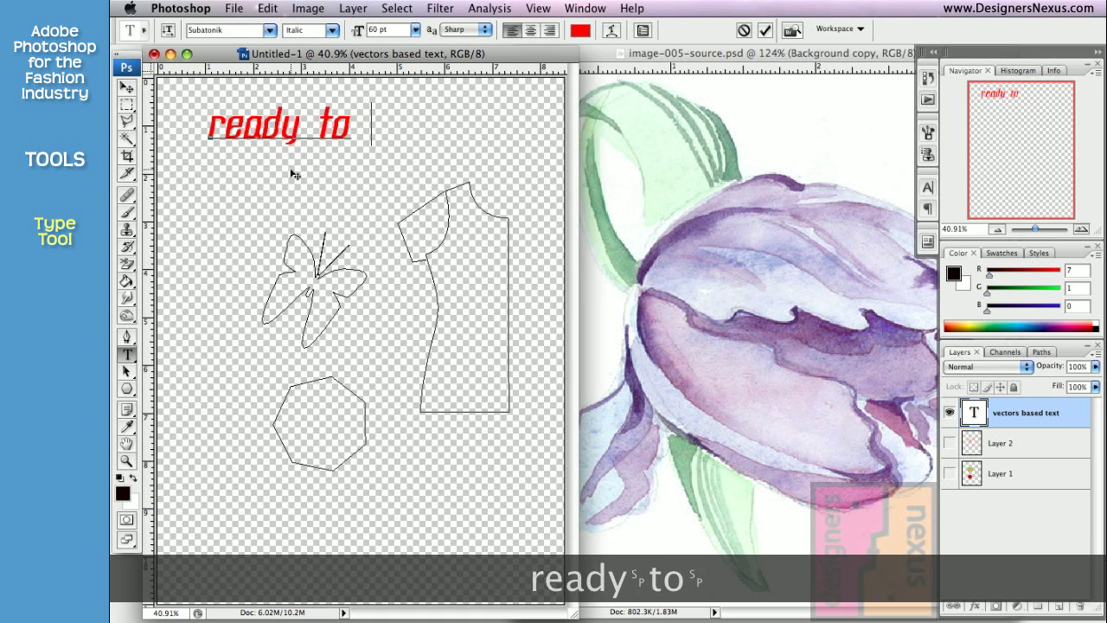
{"action": "type", "text": " make chang"}
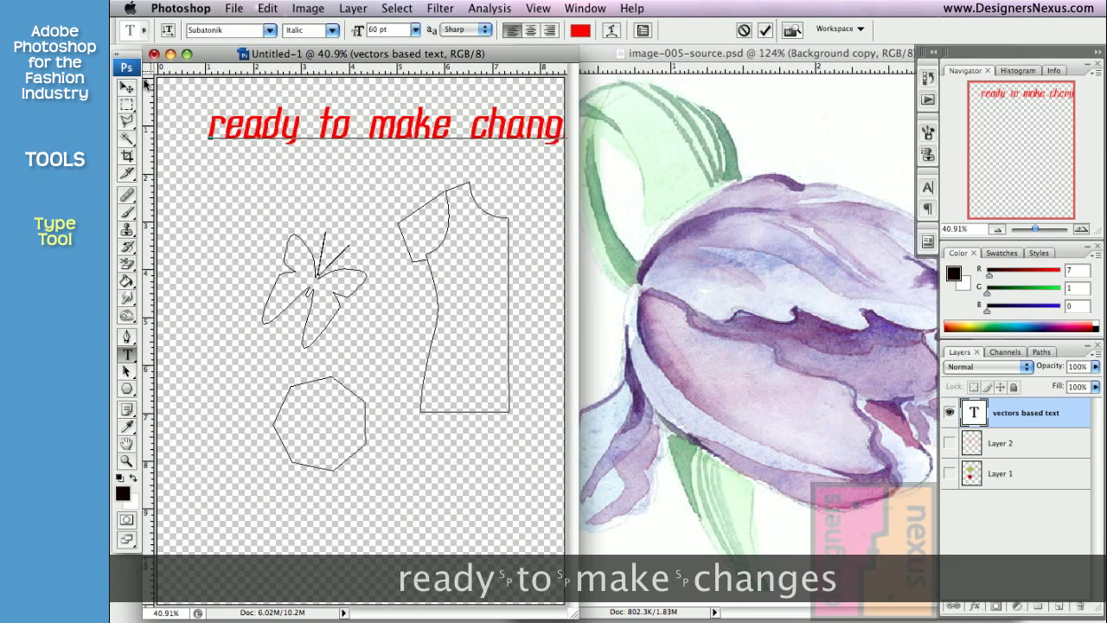
{"action": "left_click", "coordinate": [127, 89]}
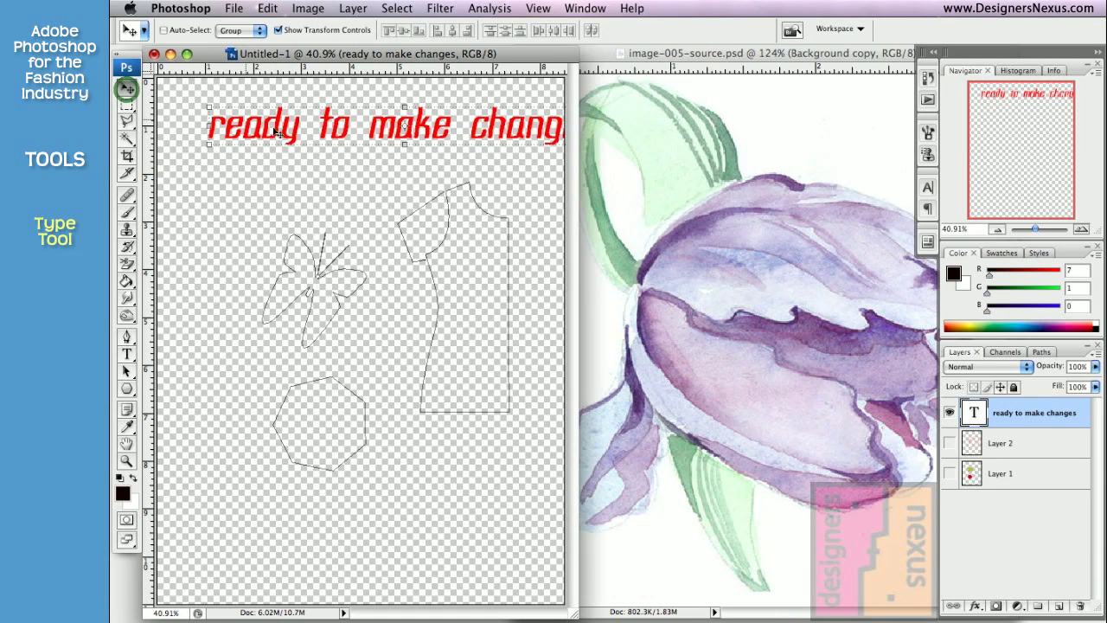
{"action": "left_click_drag", "start_coordinate": [288, 138], "coordinate": [246, 123]}
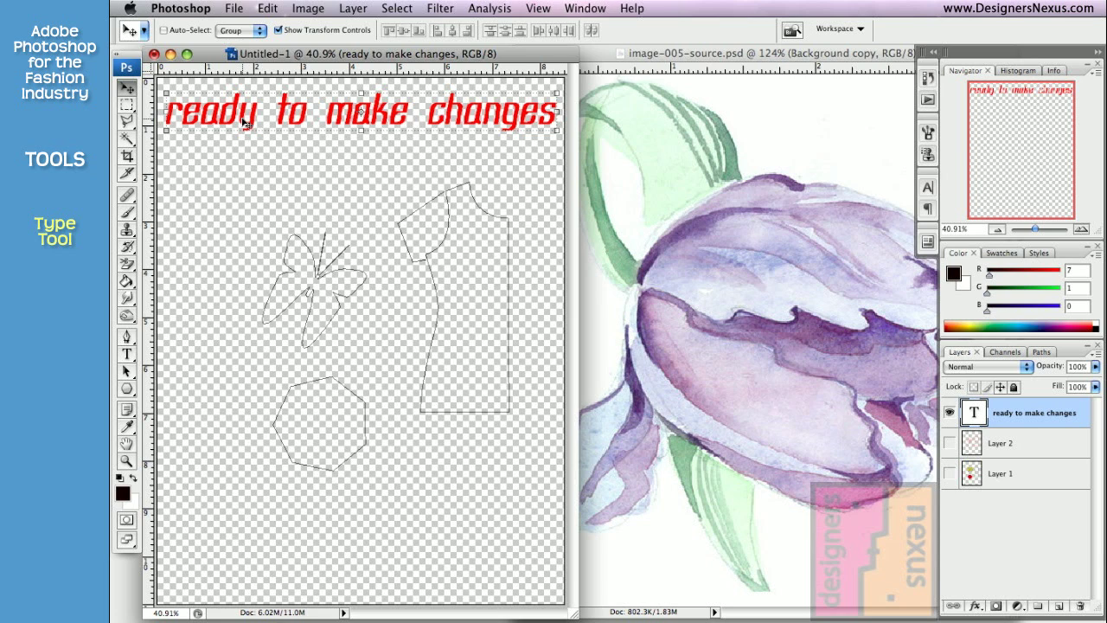
Restyle the words 'to make' as blue 48 pt Teen type
{"action": "left_click", "coordinate": [128, 355]}
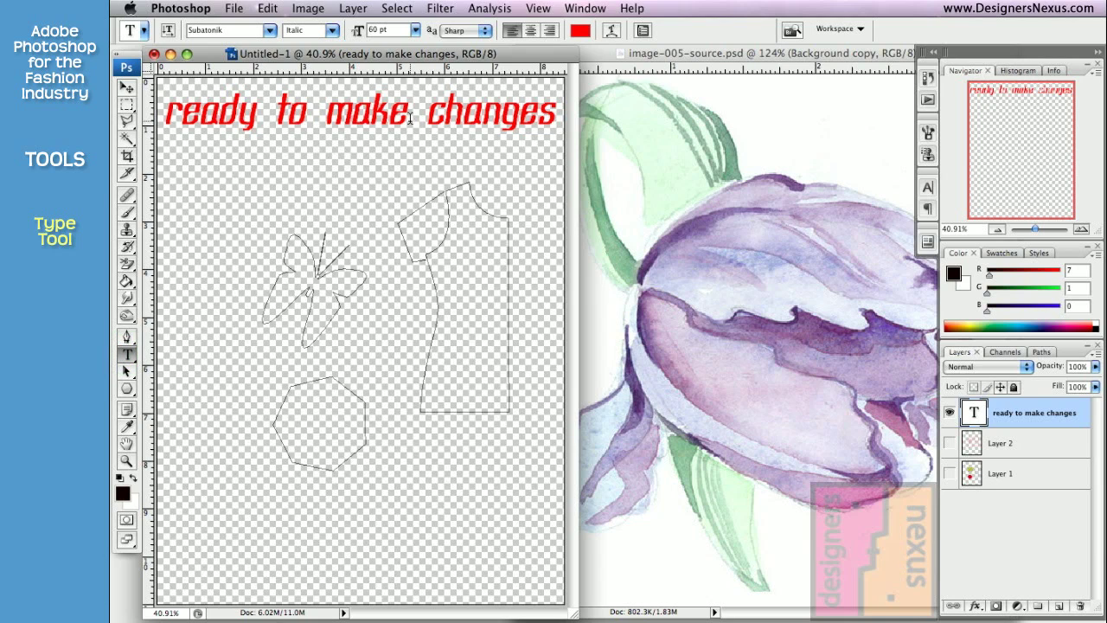
{"action": "left_click_drag", "start_coordinate": [406, 112], "coordinate": [276, 114]}
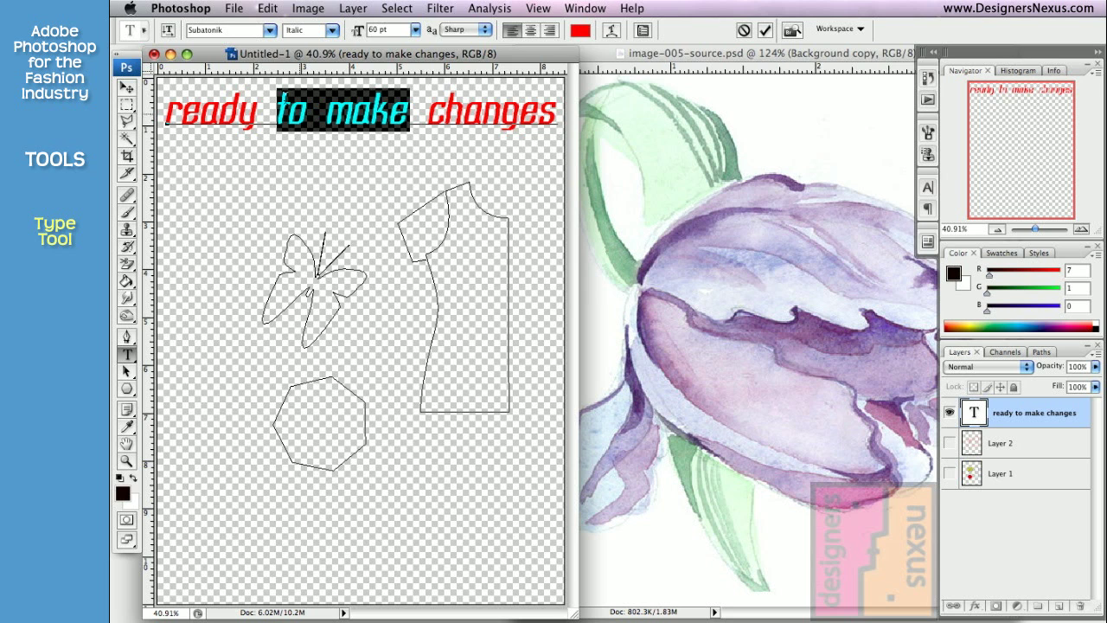
{"action": "left_click", "coordinate": [271, 32]}
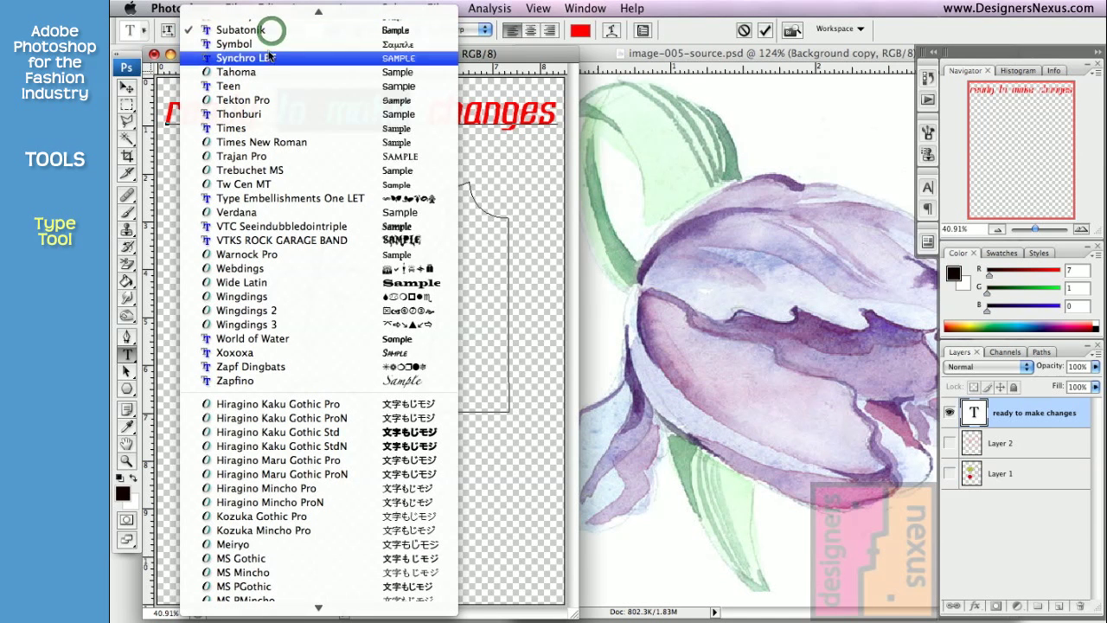
{"action": "left_click", "coordinate": [294, 87]}
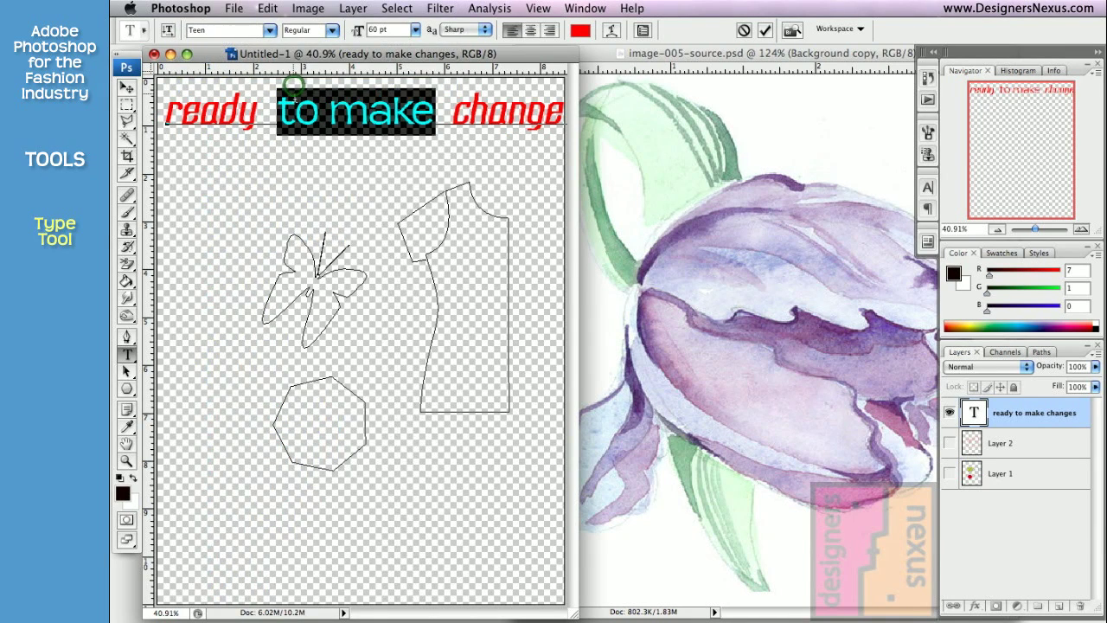
{"action": "left_click", "coordinate": [416, 30]}
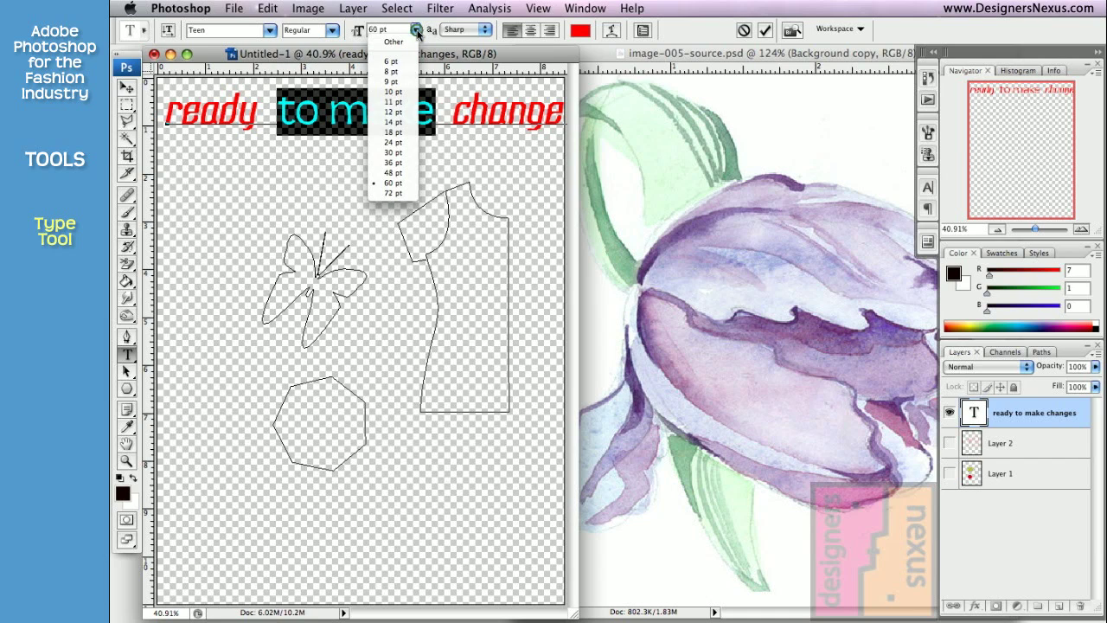
{"action": "left_click", "coordinate": [398, 173]}
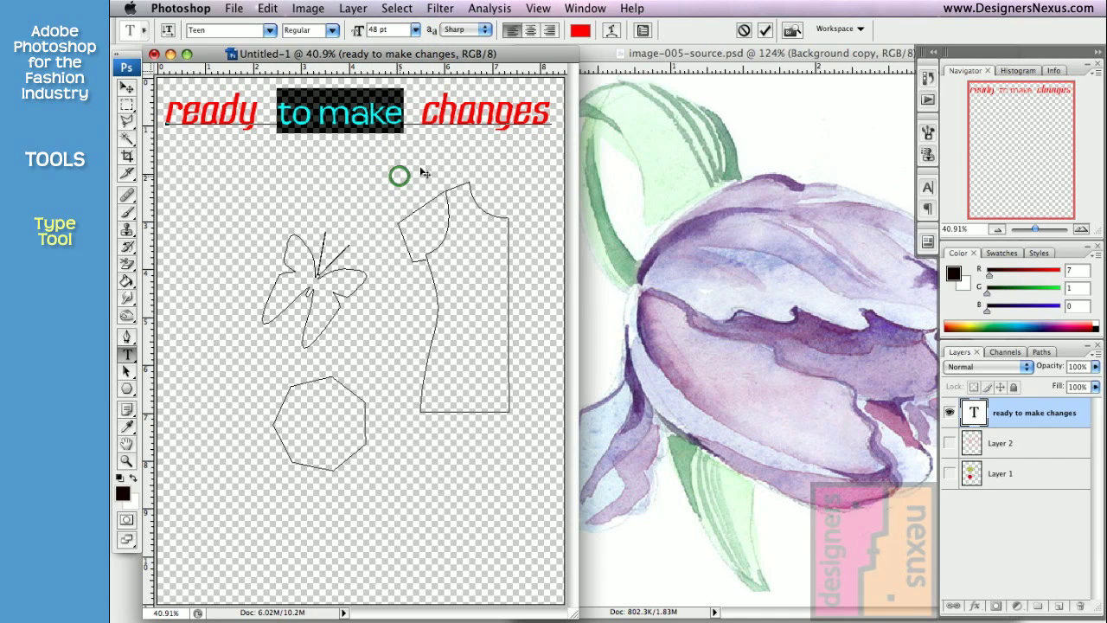
{"action": "left_click", "coordinate": [580, 32]}
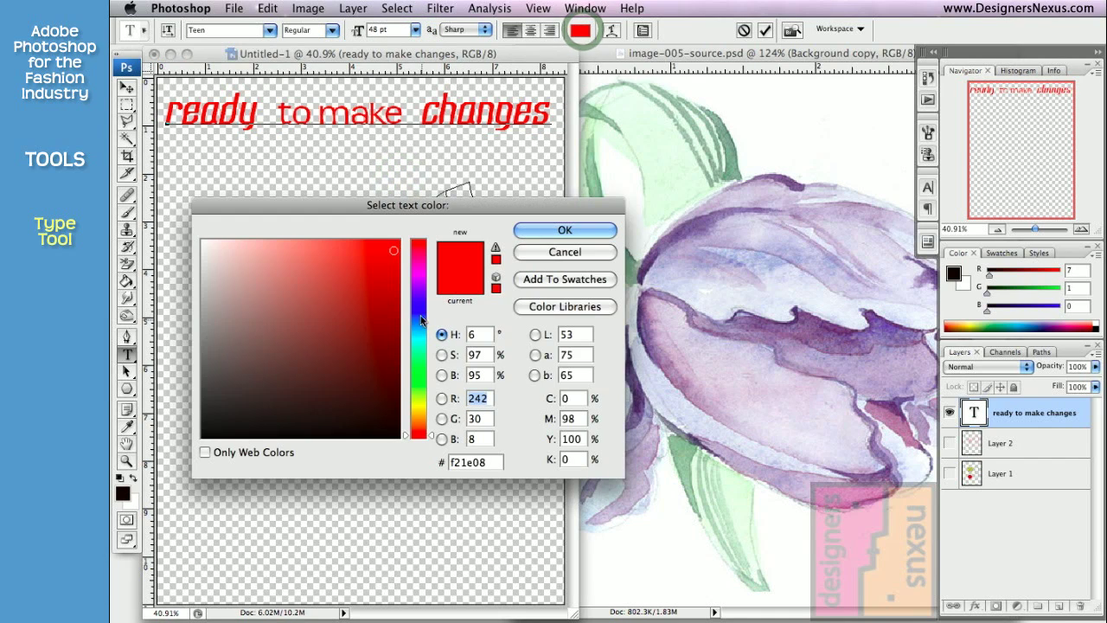
{"action": "left_click", "coordinate": [422, 310]}
{"action": "key", "text": "Return"}
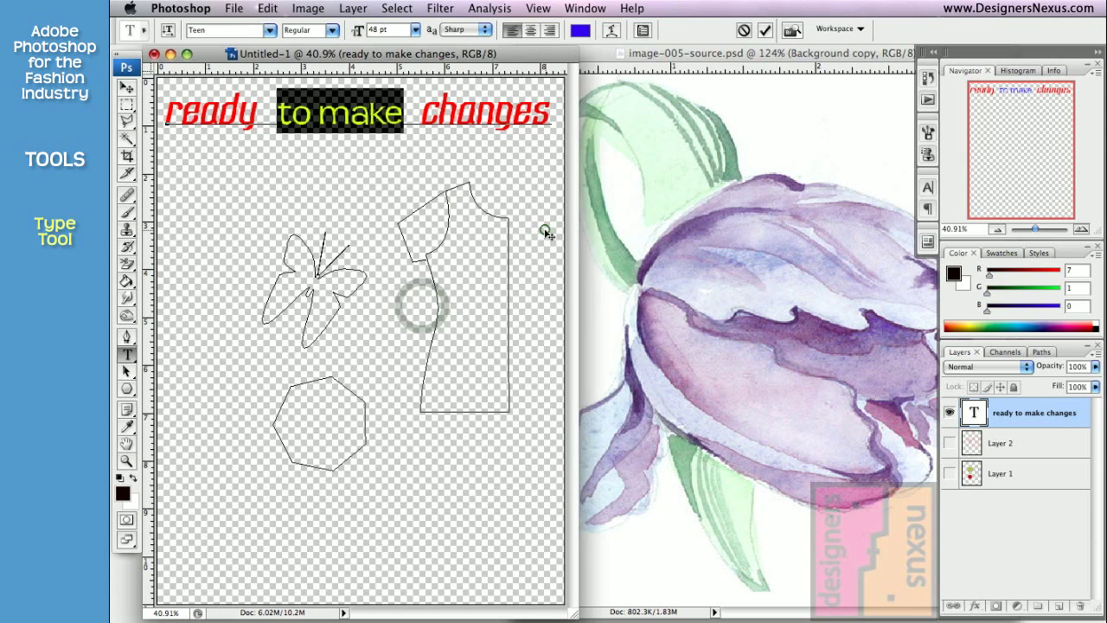
{"action": "left_click", "coordinate": [126, 88]}
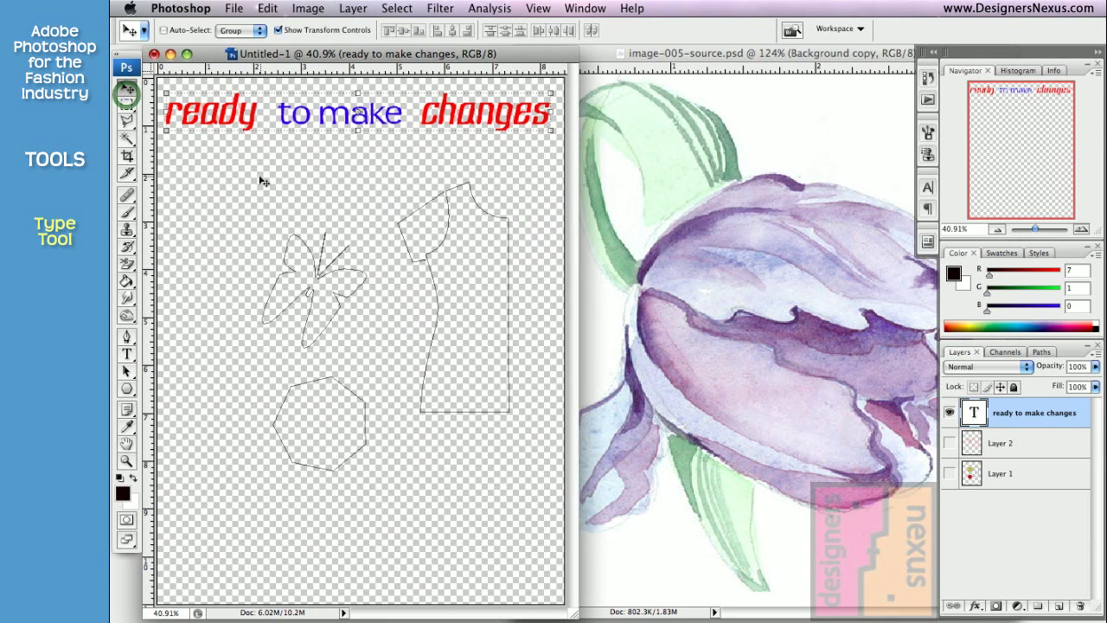
Add Drop Shadow and Bevel and Emboss layer styles to the text layer
{"action": "double_click", "coordinate": [1079, 425]}
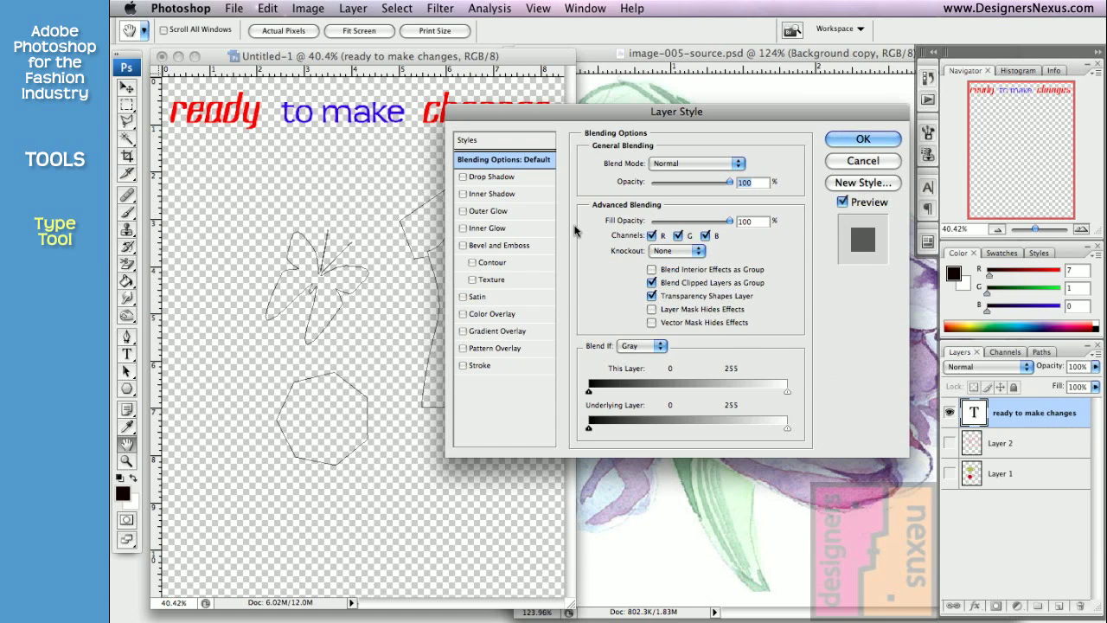
{"action": "left_click", "coordinate": [487, 177]}
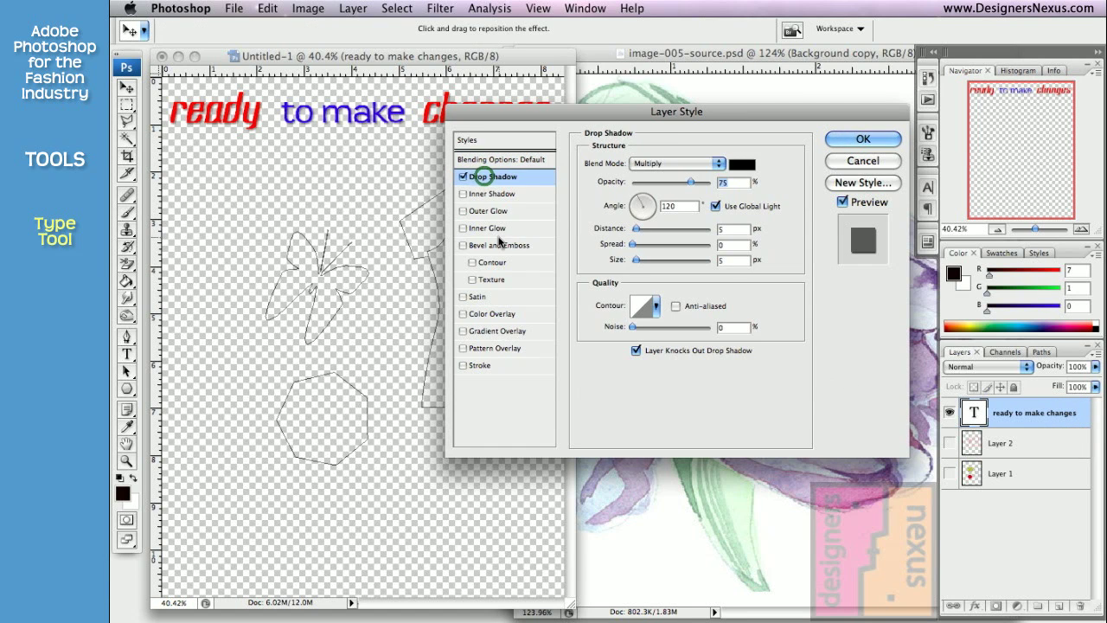
{"action": "left_click", "coordinate": [499, 245]}
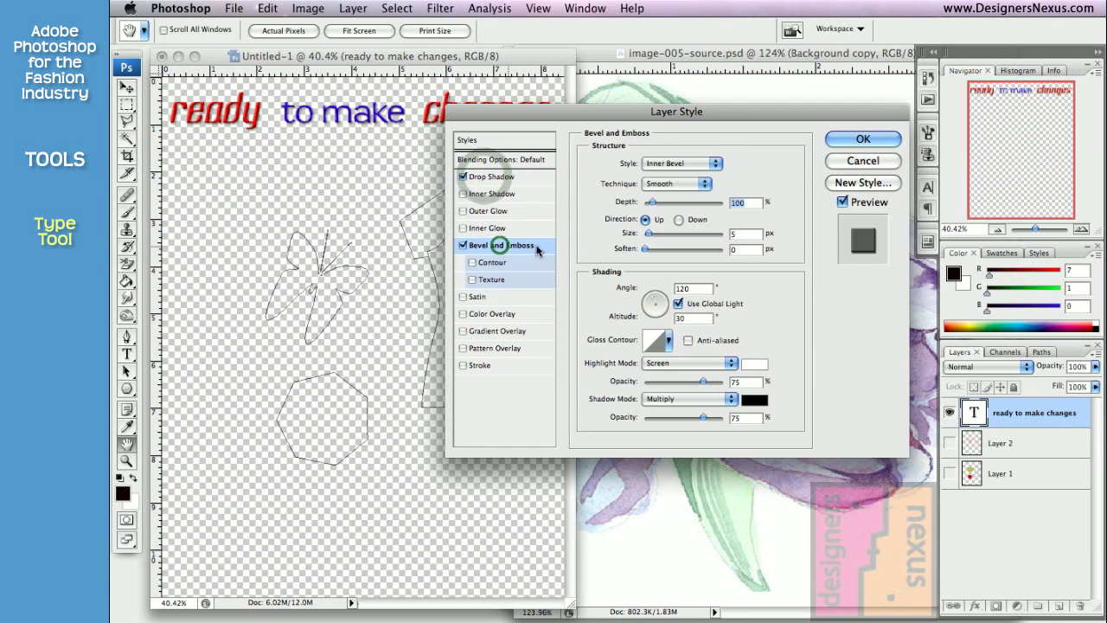
{"action": "left_click", "coordinate": [862, 139]}
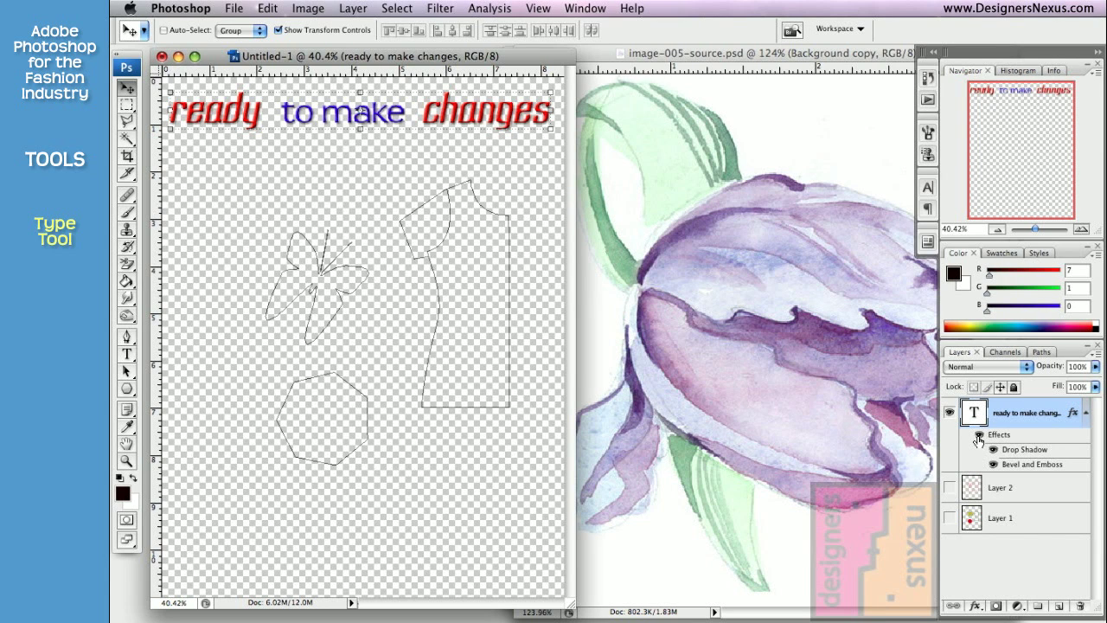
Toggle the effects, drop shadow and bevel visibility to compare the lettering with and without them
{"action": "left_click", "coordinate": [978, 435]}
{"action": "left_click", "coordinate": [978, 435]}
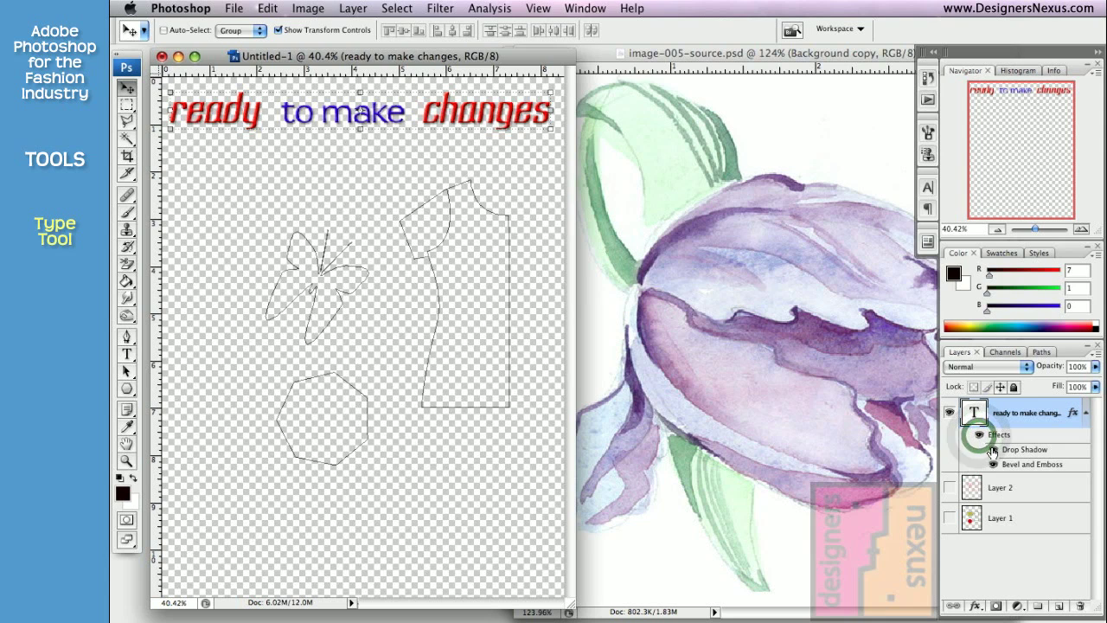
{"action": "left_click", "coordinate": [993, 449]}
{"action": "left_click", "coordinate": [992, 449]}
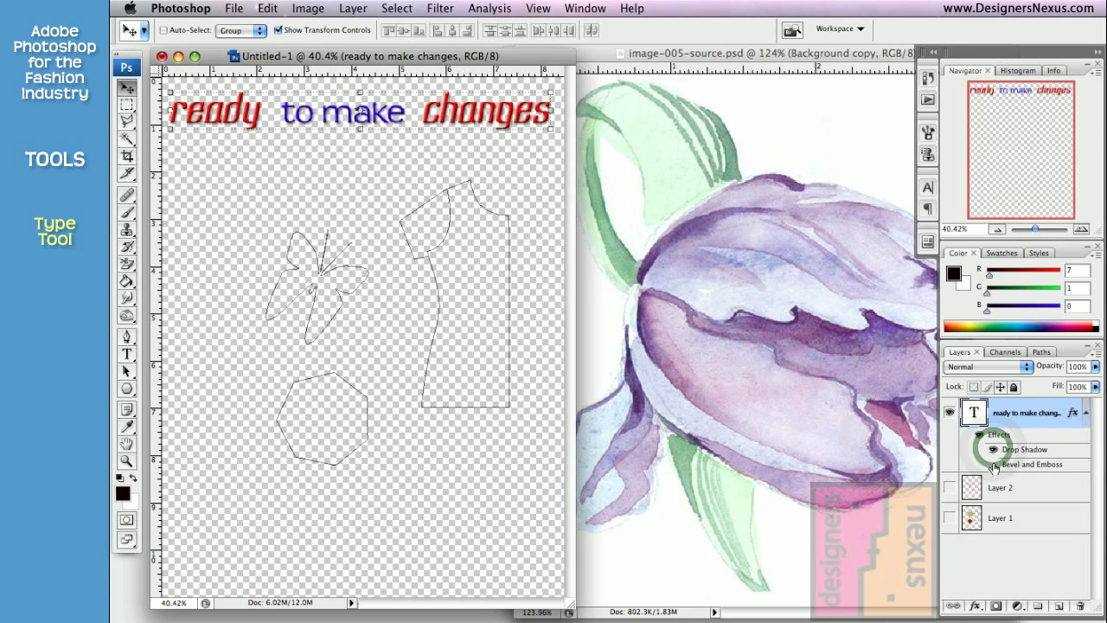
{"action": "left_click", "coordinate": [992, 465]}
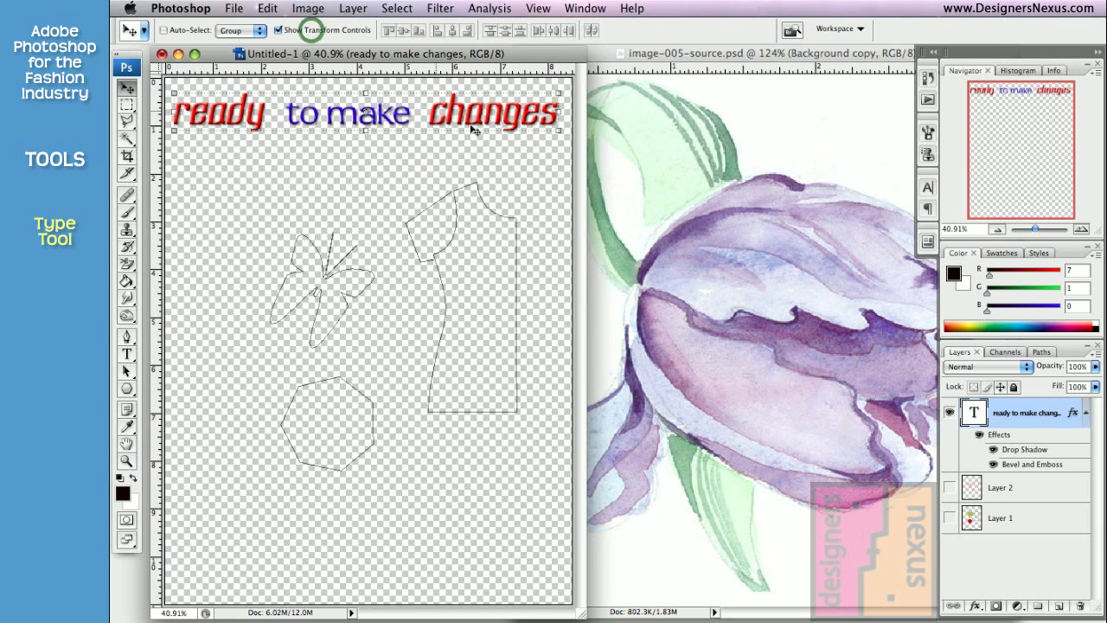
Rotate the headline about 45° diagonally, enlarge it much taller, and apply the transform
{"action": "mouse_move", "coordinate": [559, 131]}
{"action": "left_mouse_down"}
{"action": "mouse_move", "coordinate": [469, 126]}
{"action": "mouse_move", "coordinate": [405, 221]}
{"action": "mouse_move", "coordinate": [424, 327]}
{"action": "left_mouse_up"}
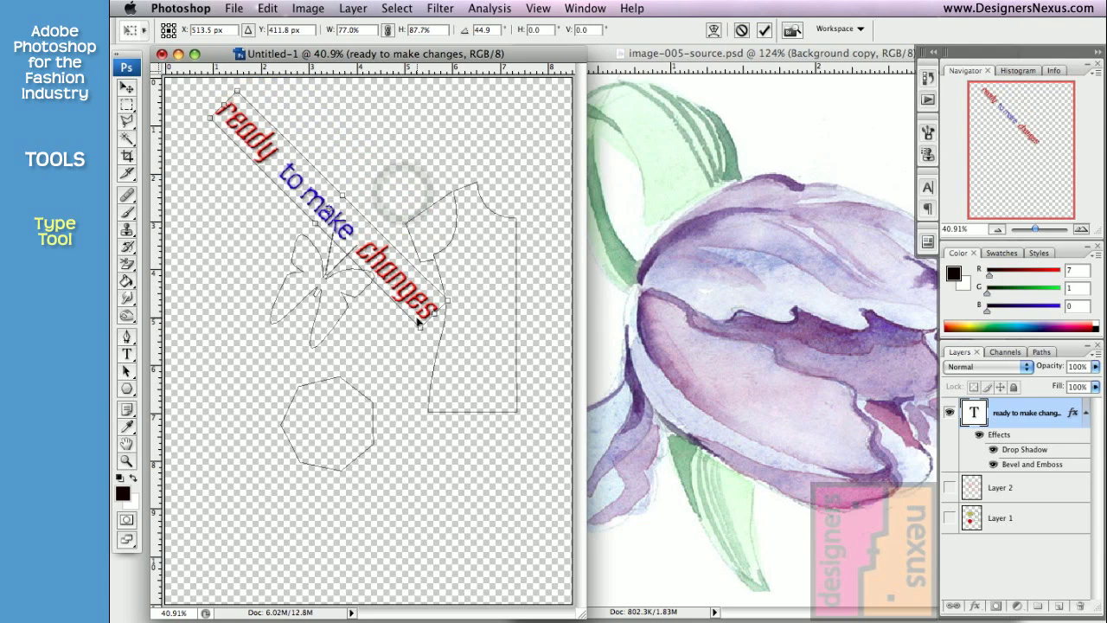
{"action": "left_click_drag", "start_coordinate": [456, 451], "coordinate": [471, 450]}
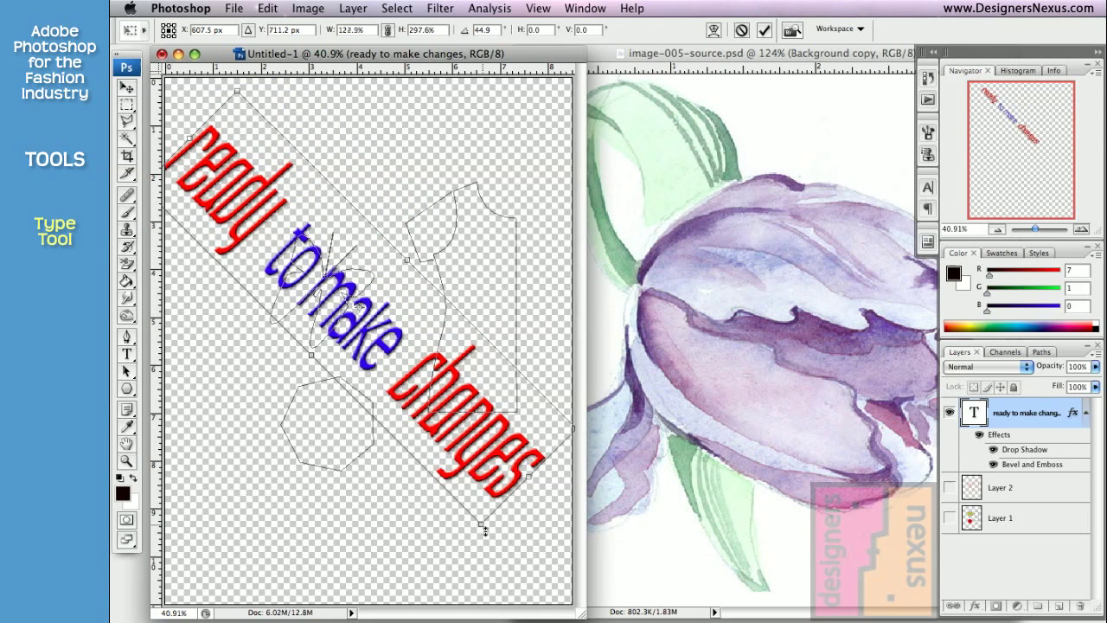
{"action": "left_click", "coordinate": [126, 88]}
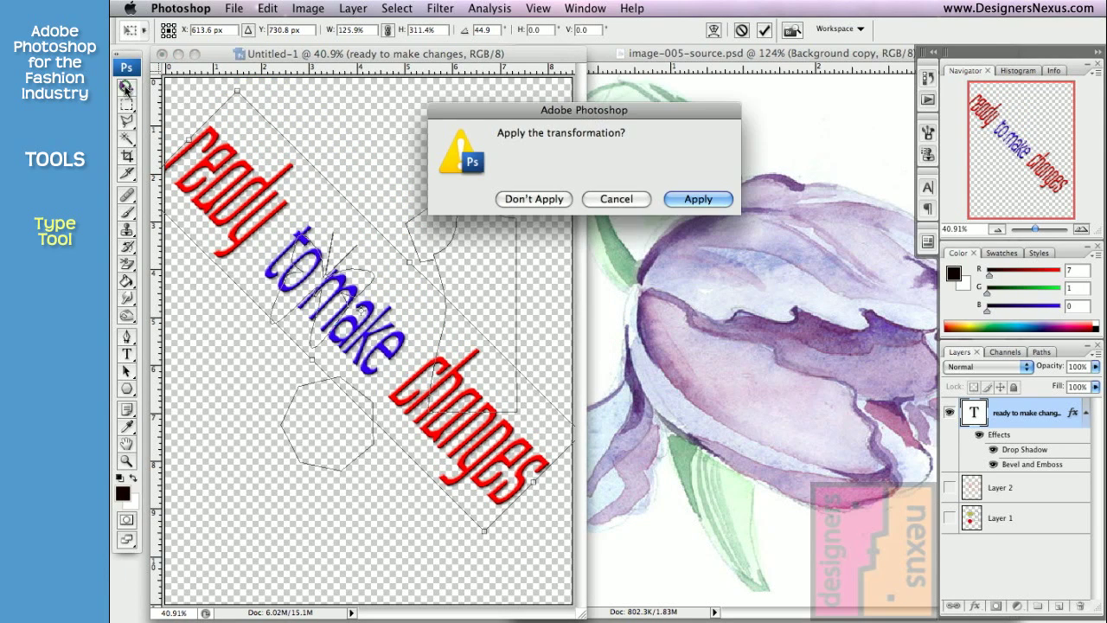
{"action": "left_click", "coordinate": [687, 197]}
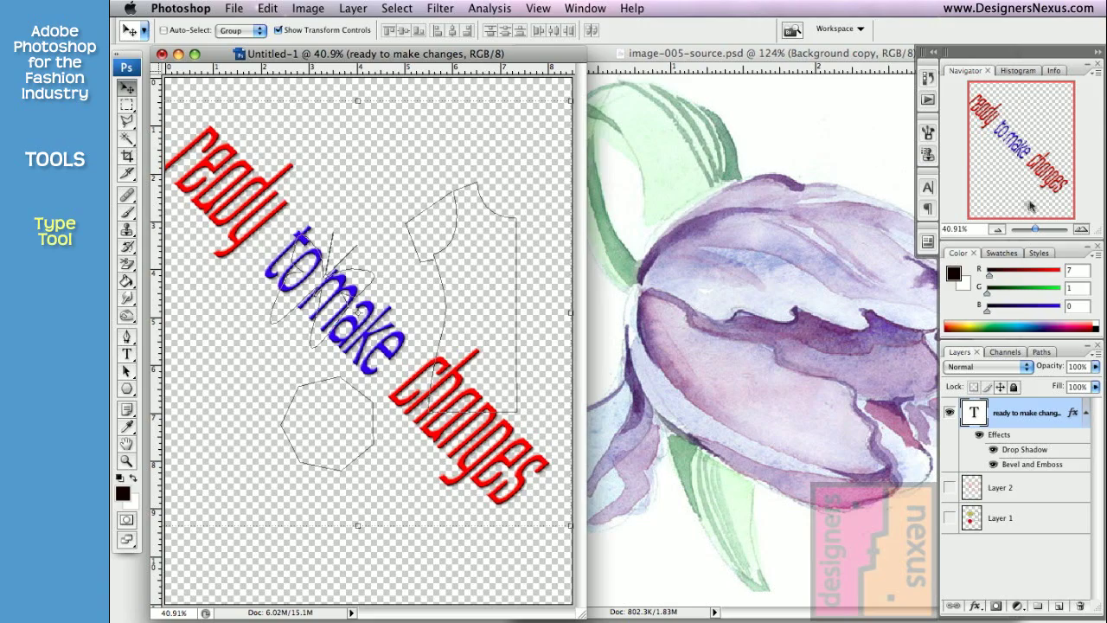
Zoom to about 223% to inspect the bevel and drop shadow on the red and blue letters
{"action": "left_click_drag", "start_coordinate": [1036, 232], "coordinate": [1046, 229]}
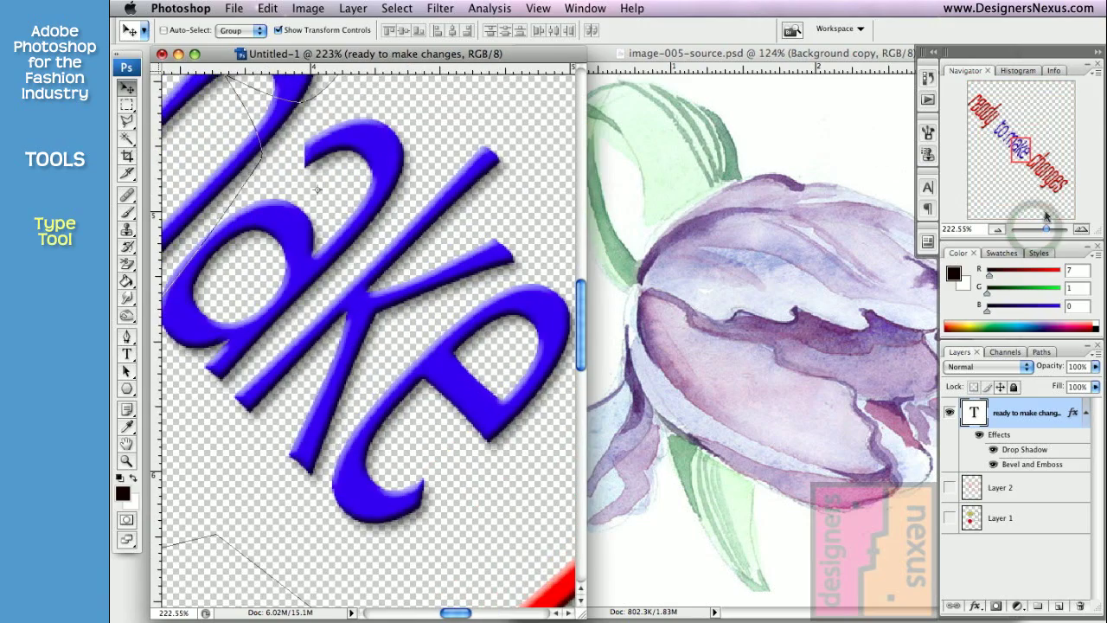